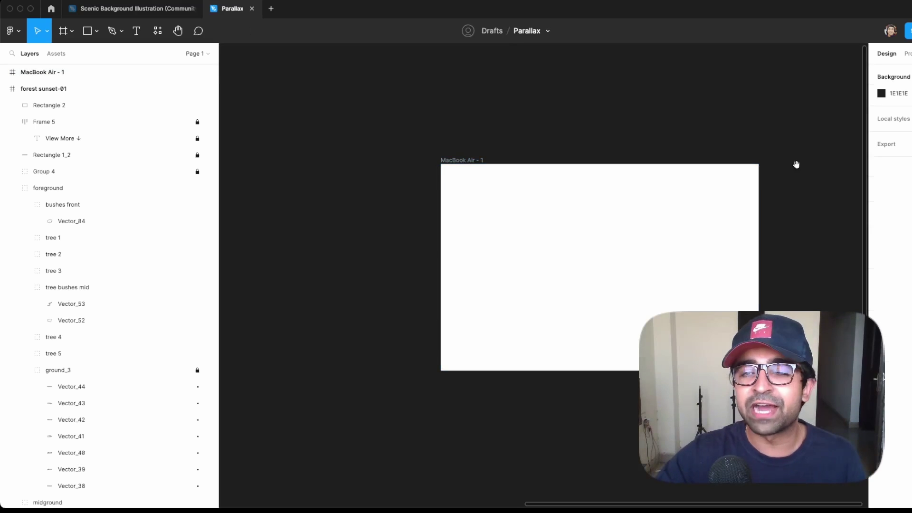
Open the Scenic Background Illustration file and browse its Desert, City, Egypt, Forest and France pages
left_click_drag(796, 164, 727, 177)
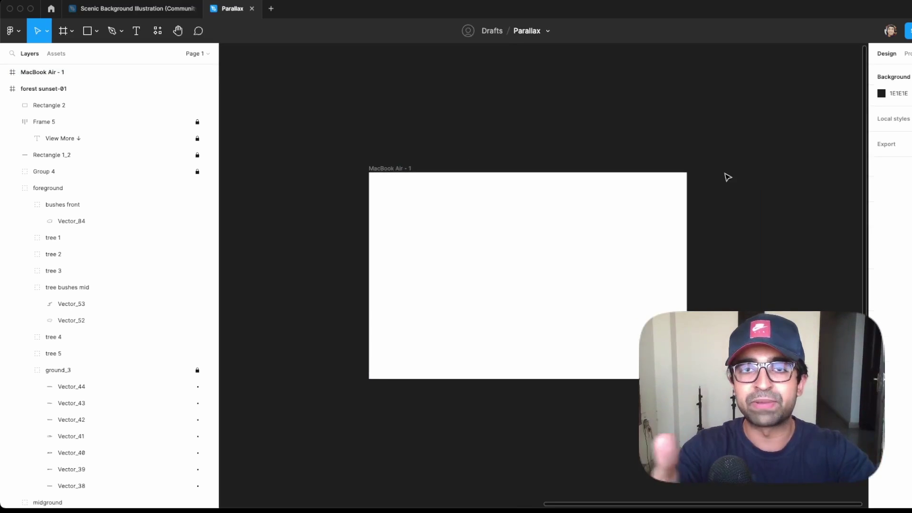
left_click(128, 11)
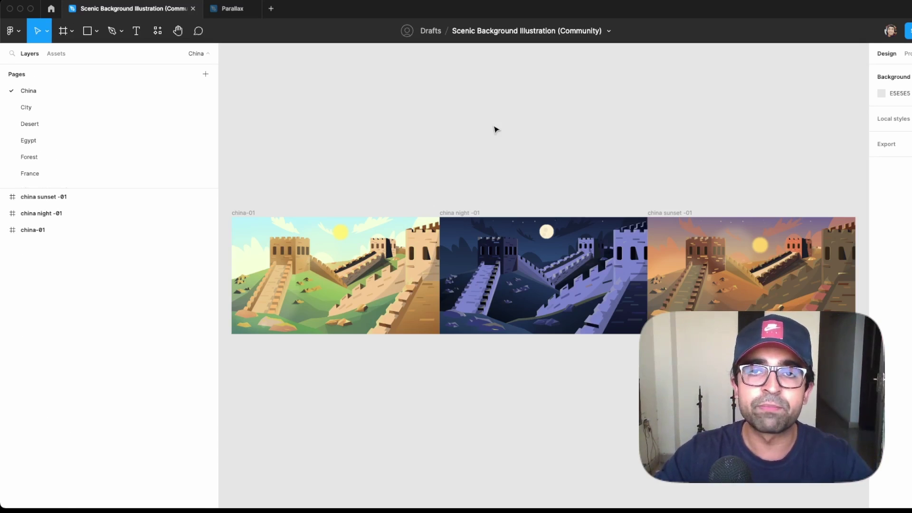
left_click(65, 125)
left_click(53, 103)
left_click(62, 147)
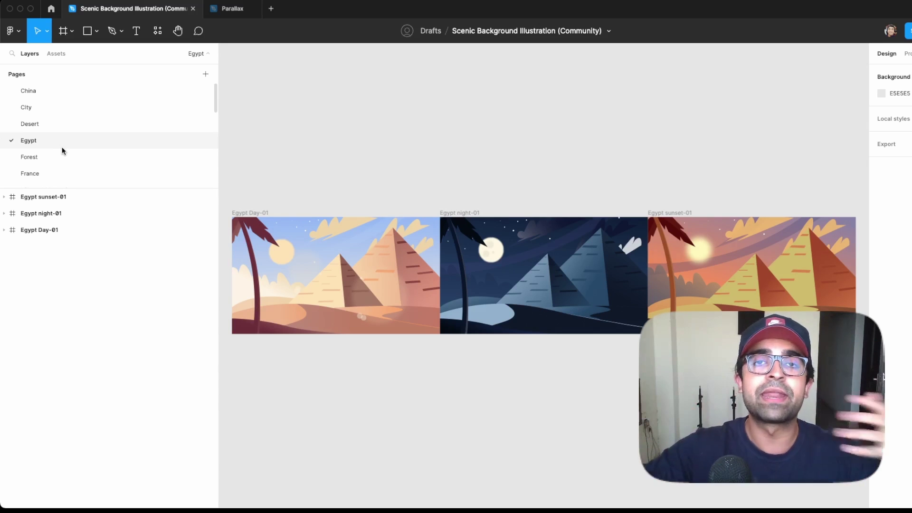
left_click(25, 158)
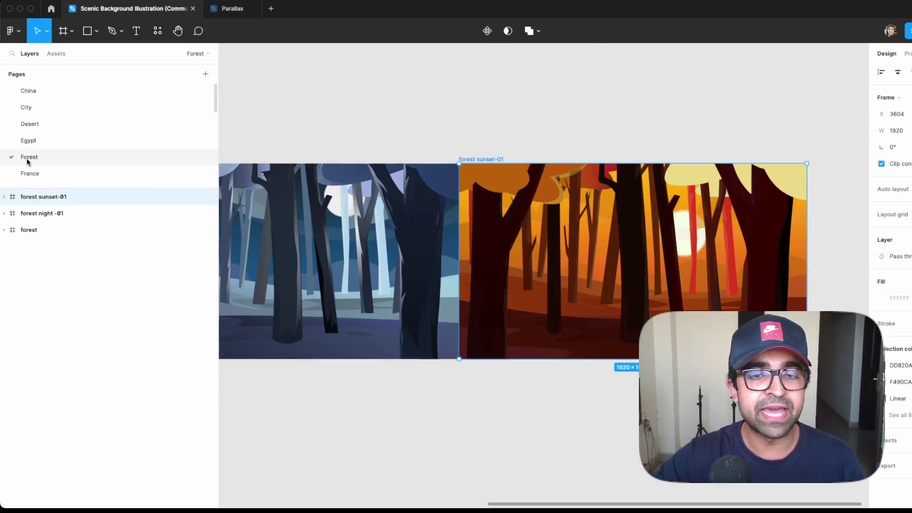
left_click(638, 274)
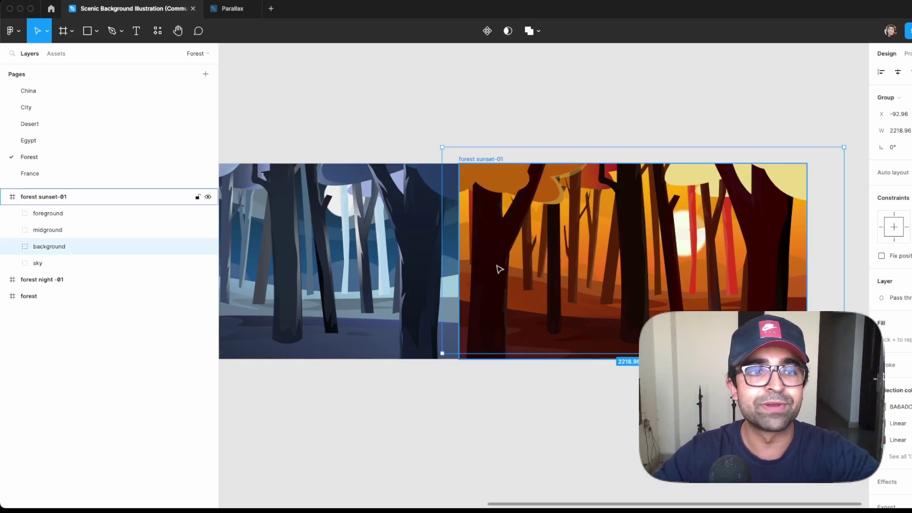
left_click(62, 175)
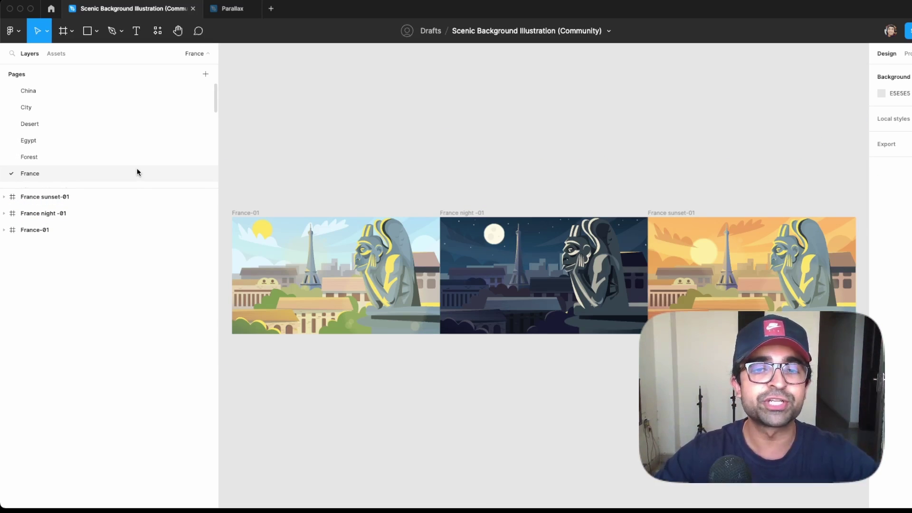
left_click(70, 143)
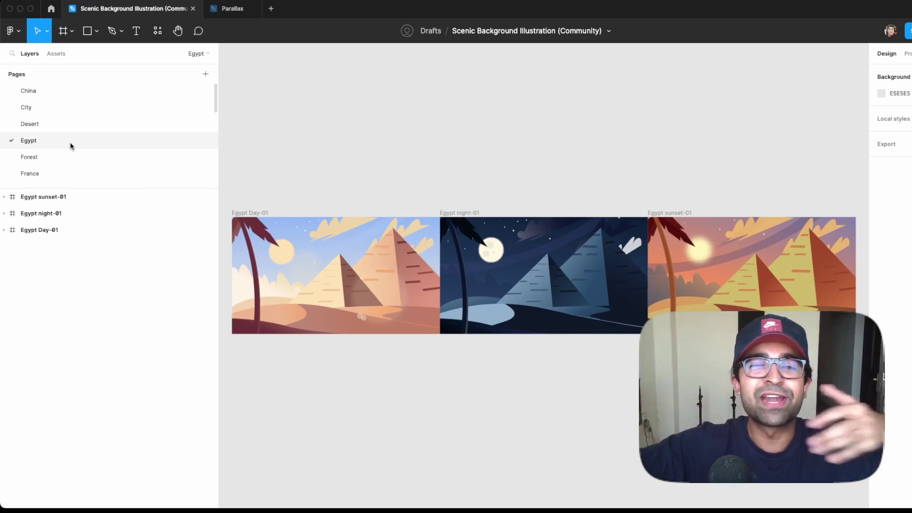
left_click(44, 157)
On the Forest page, select the foreground, midground, background and sky groups of forest sunset-01
key("Escape")
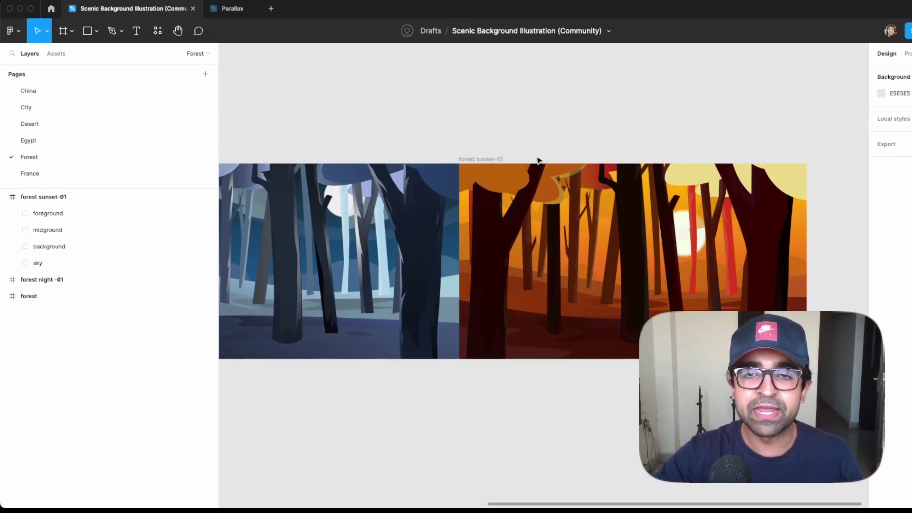
scroll(536, 161, "right", 1)
left_click(484, 160)
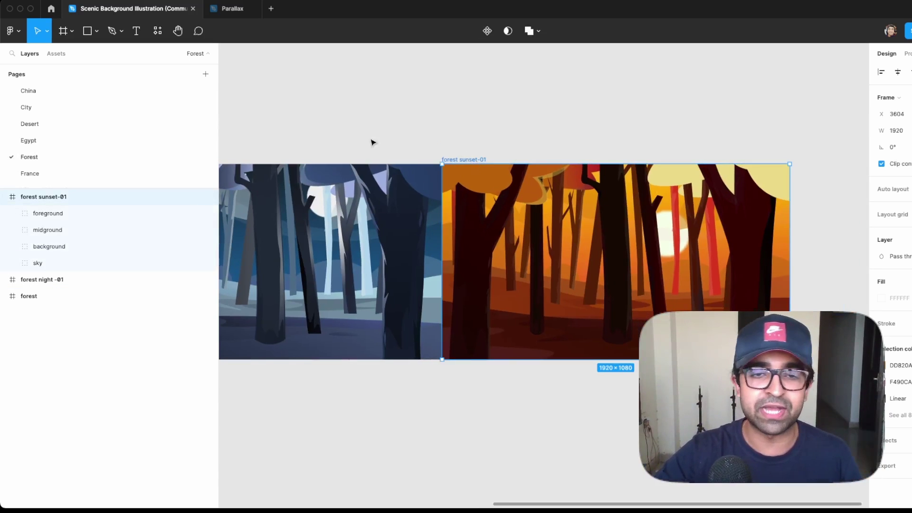
mouse_move(361, 143)
left_mouse_down()
mouse_move(790, 118)
mouse_move(372, 129)
left_mouse_up()
left_click(547, 157)
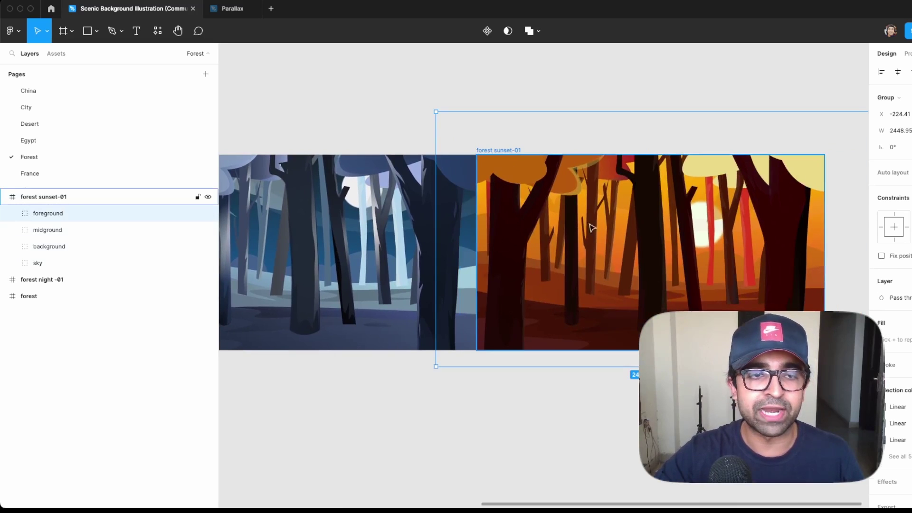
left_click(55, 229, "shift")
left_click(62, 247, "shift")
left_click(57, 264)
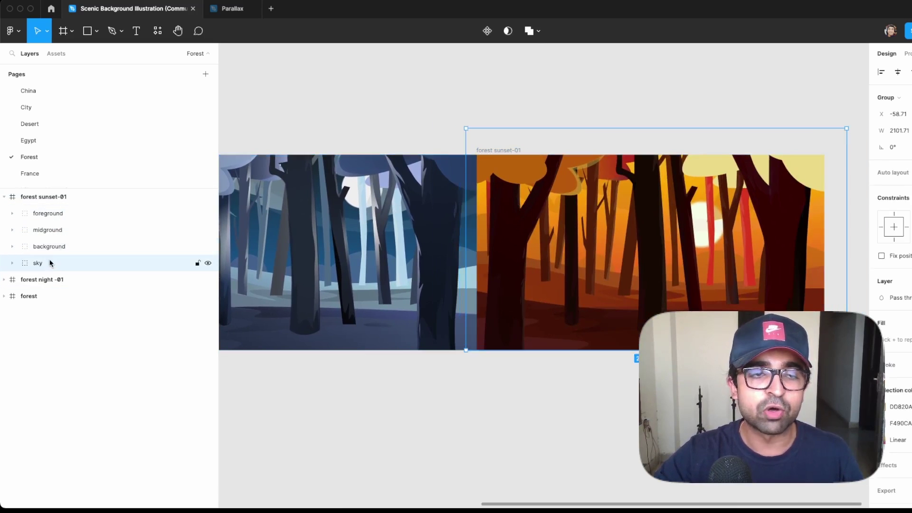
left_click(42, 212, "shift")
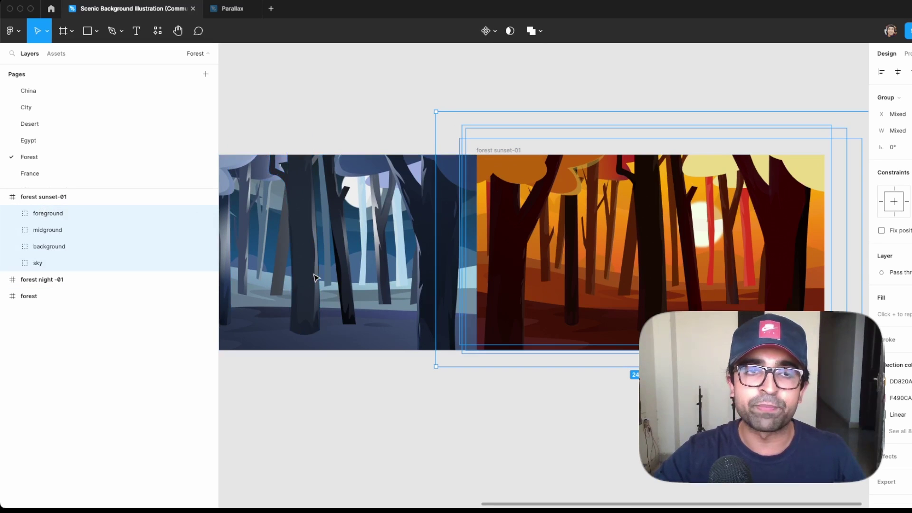
Paste the scene layers into MacBook Air - 1 and scale them to about 0.85x to fill it
left_click(233, 9)
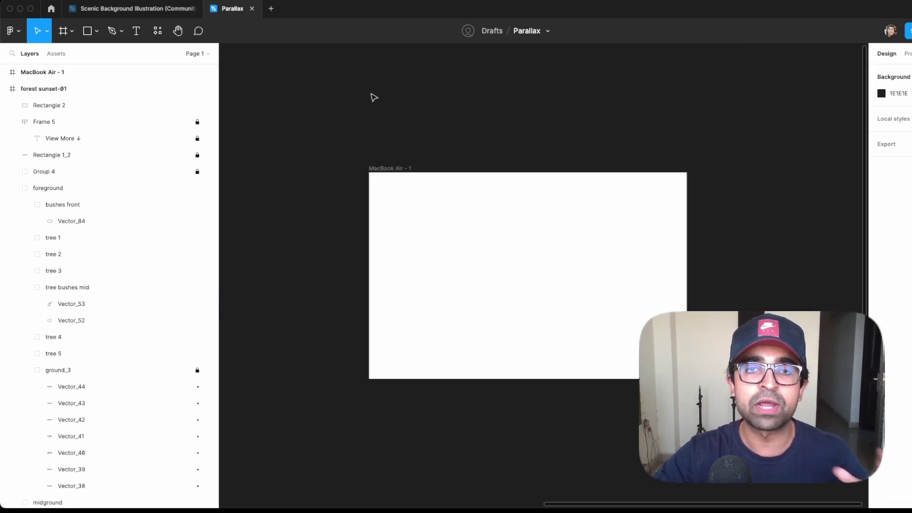
left_click(396, 169)
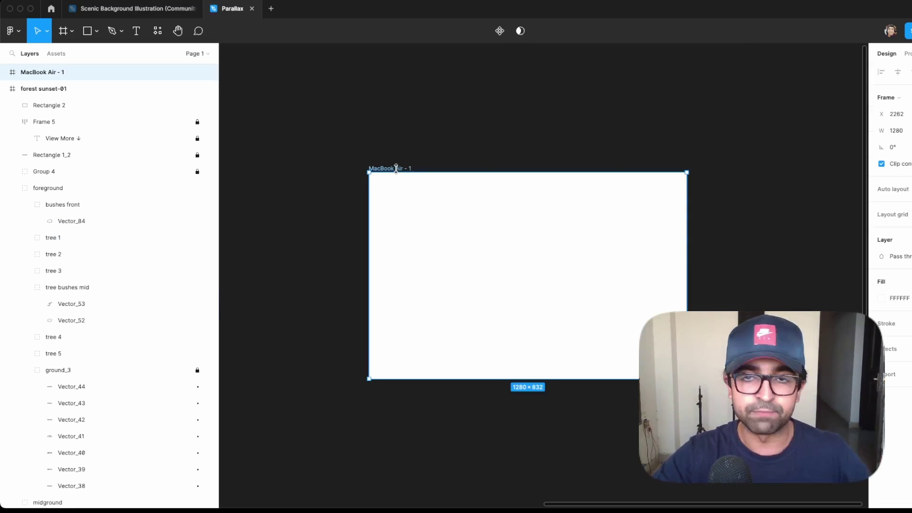
key("super+v")
scroll(555, 261, "right", 3)
scroll(556, 261, "down", 1)
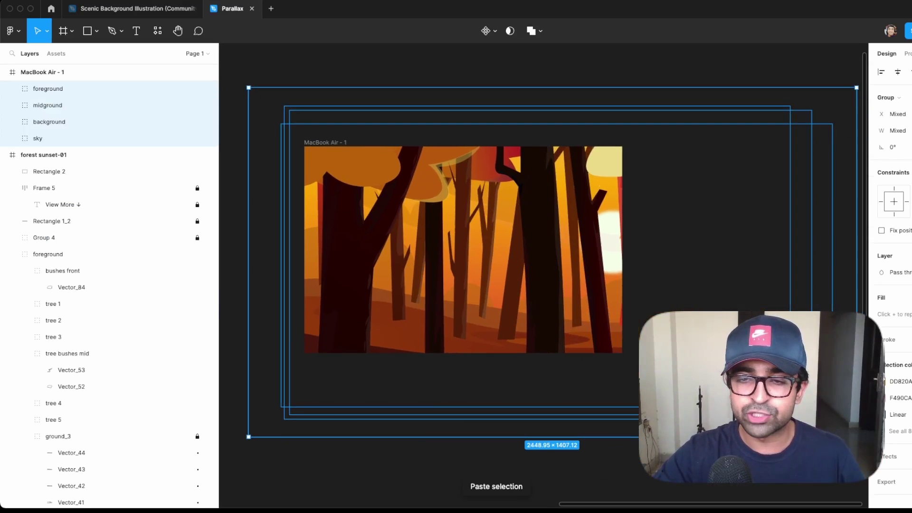
key("k")
left_click_drag(856, 262, 683, 262)
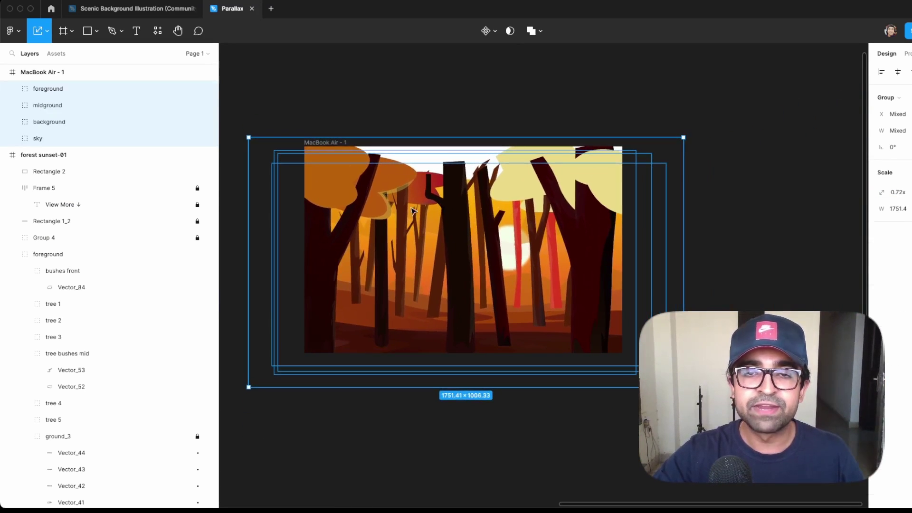
left_click_drag(384, 139, 387, 90)
key("shift+Left")
key("shift+Left")
key("shift+Left")
key("shift+Left")
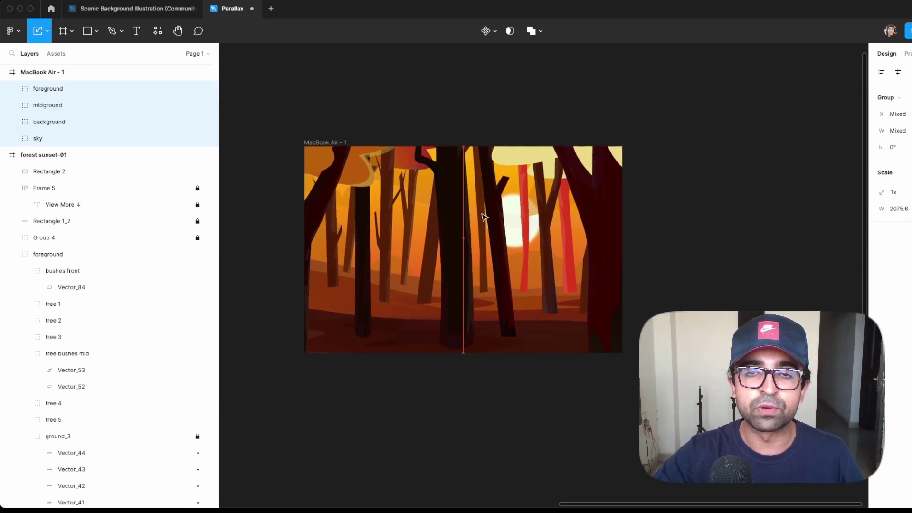
Move tree 3 in the foreground group further to the right
key("v")
double_click(479, 280)
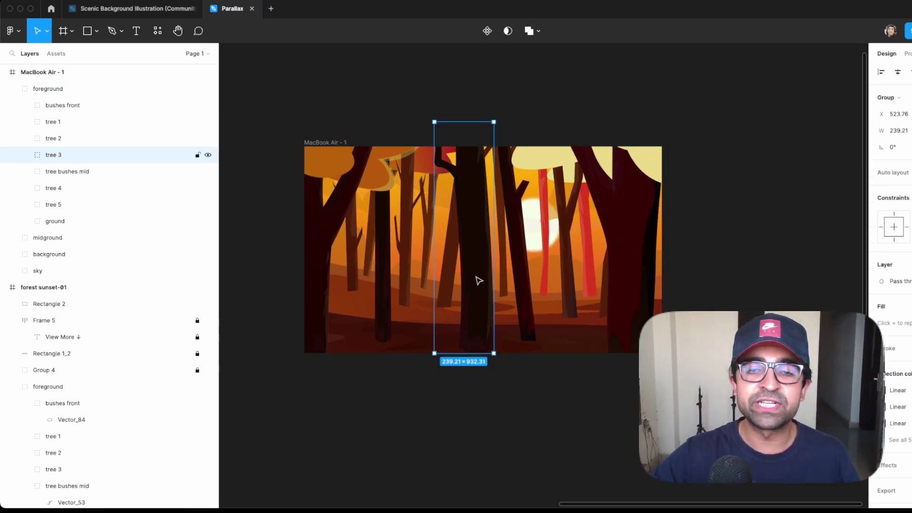
left_click_drag(479, 280, 508, 285)
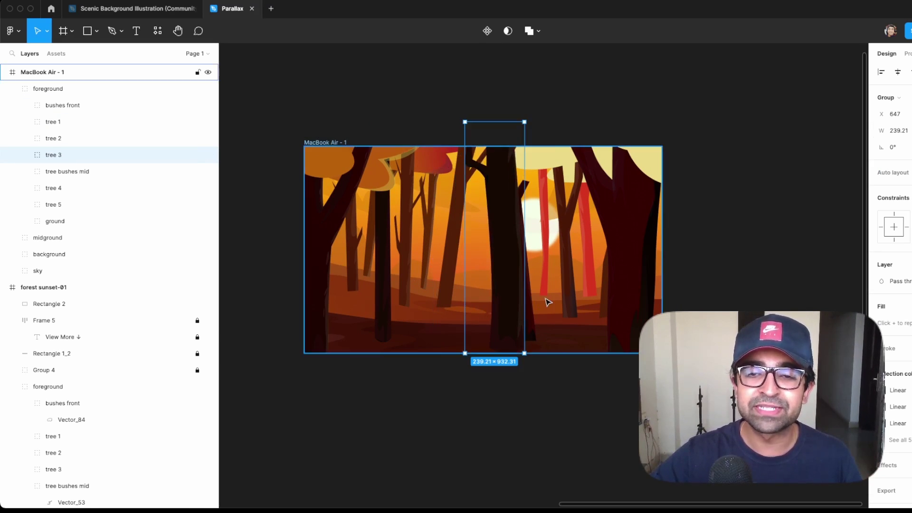
left_click(455, 266)
key("t")
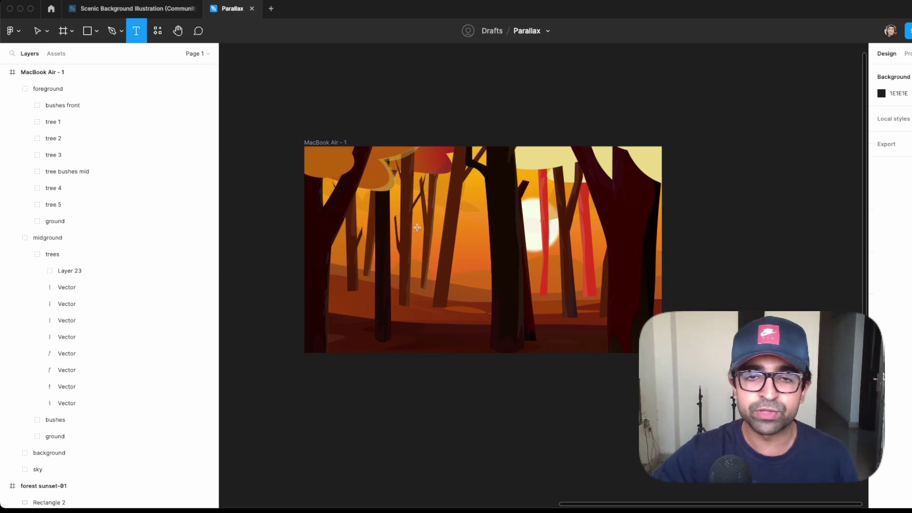
Add a 'PARALLAX ANIMATION' heading centred in the middle of the frame
left_click(417, 227)
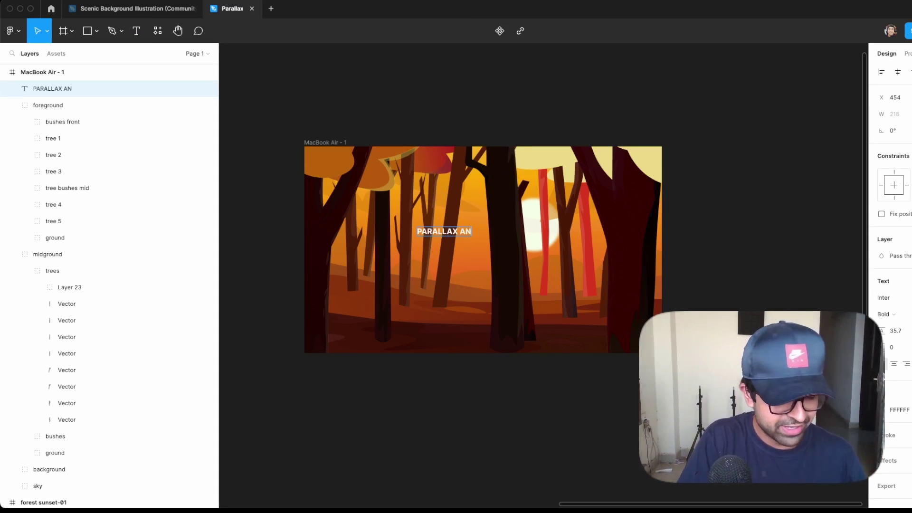
key("Escape")
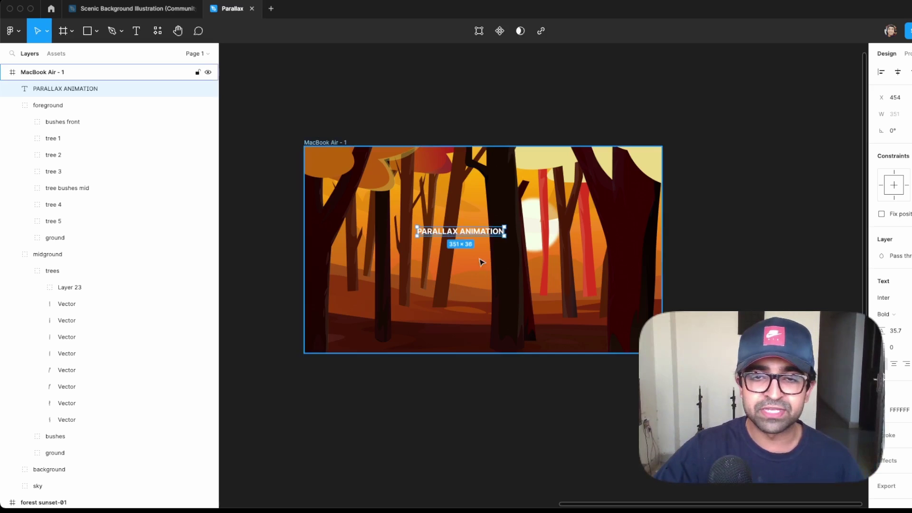
key("Return")
key("BackSpace")
key("super+z")
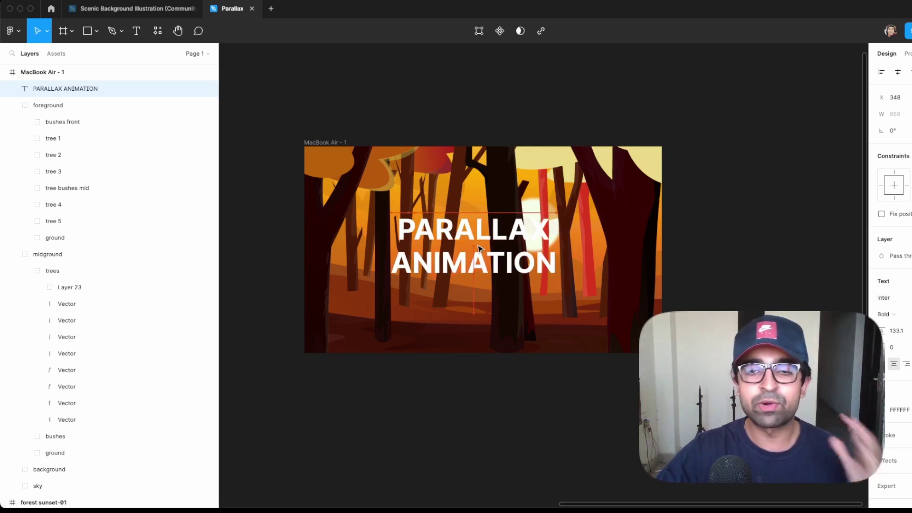
left_click_drag(478, 247, 485, 247)
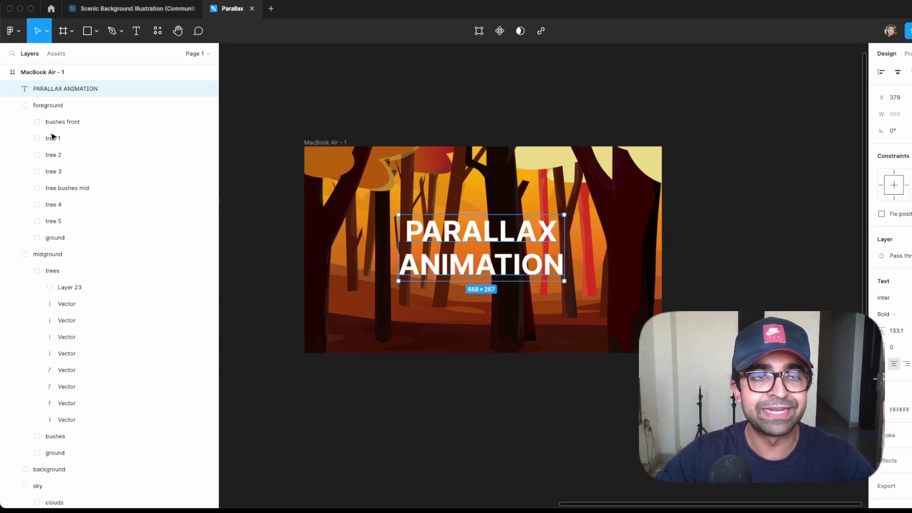
Move the heading layer between the midground and background groups so trees overlap it
left_click_drag(51, 90, 40, 250)
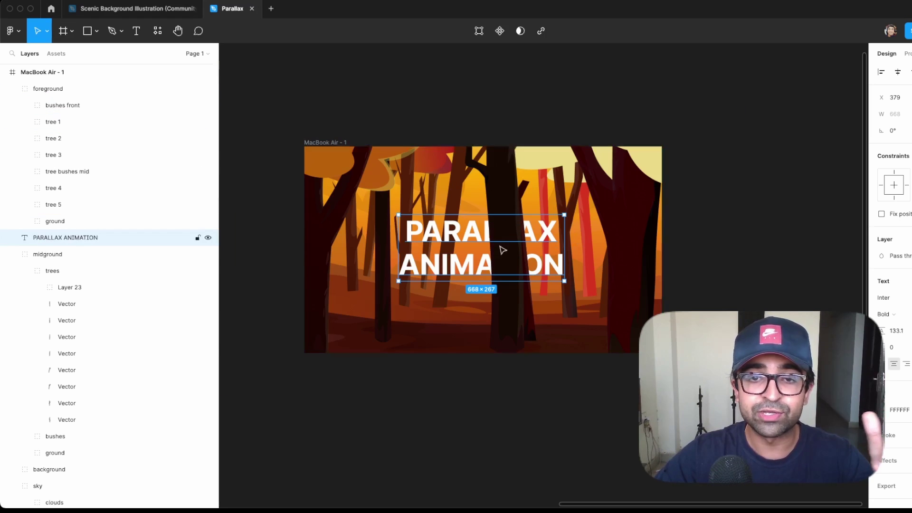
left_click(12, 255)
left_click_drag(49, 241, 48, 263)
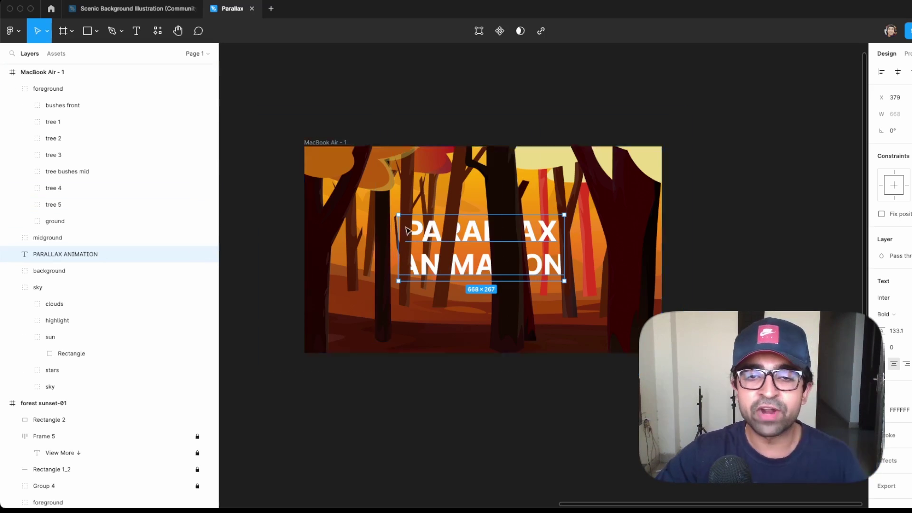
scroll(424, 224, "up", 5)
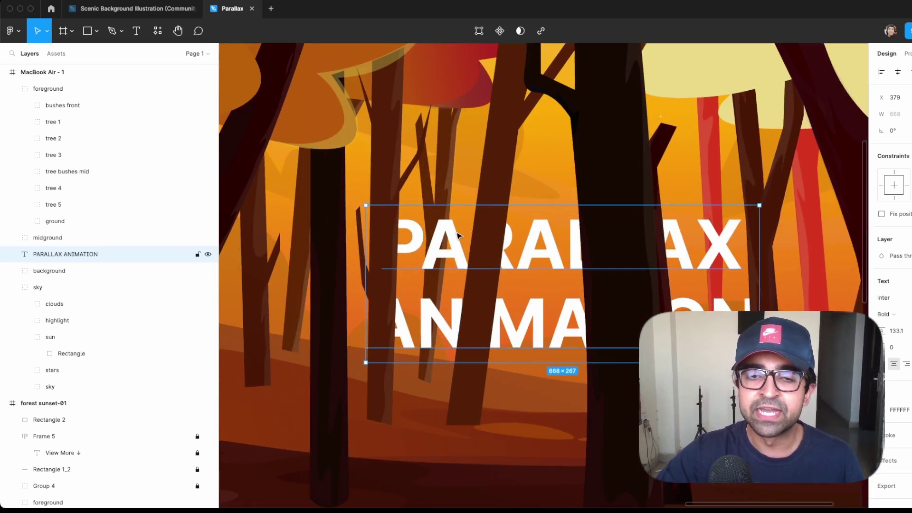
scroll(445, 258, "down", 4)
scroll(451, 266, "down", 1)
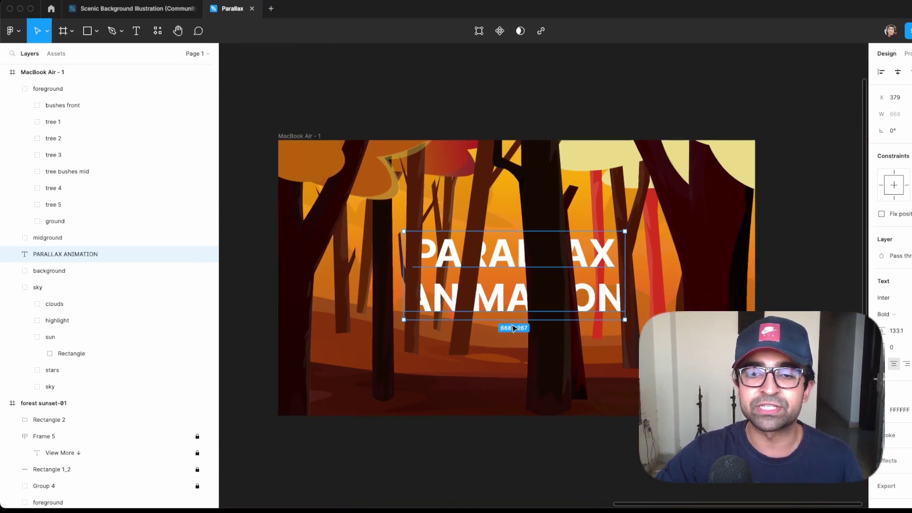
Split ANIMATION into its own text layer below PARALLAX, stacked above the midground
double_click(589, 299)
key("ctrl+c")
key("BackSpace")
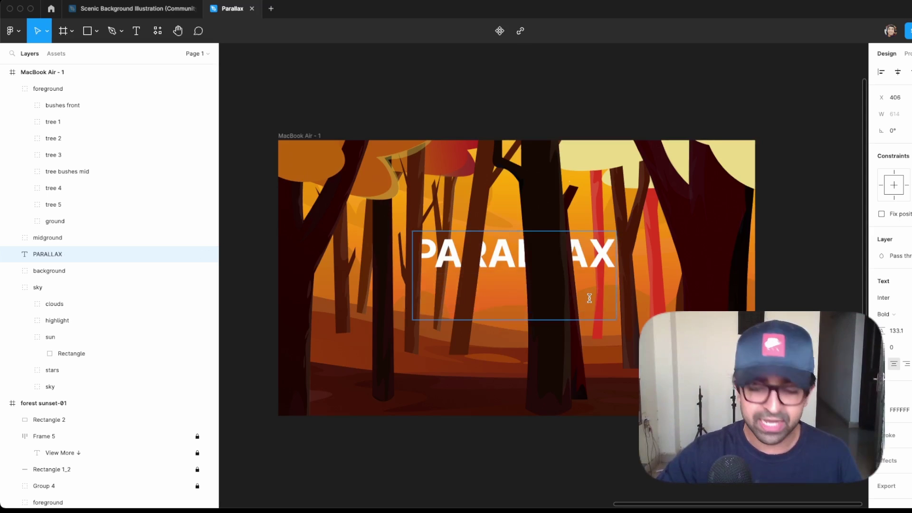
key("Escape")
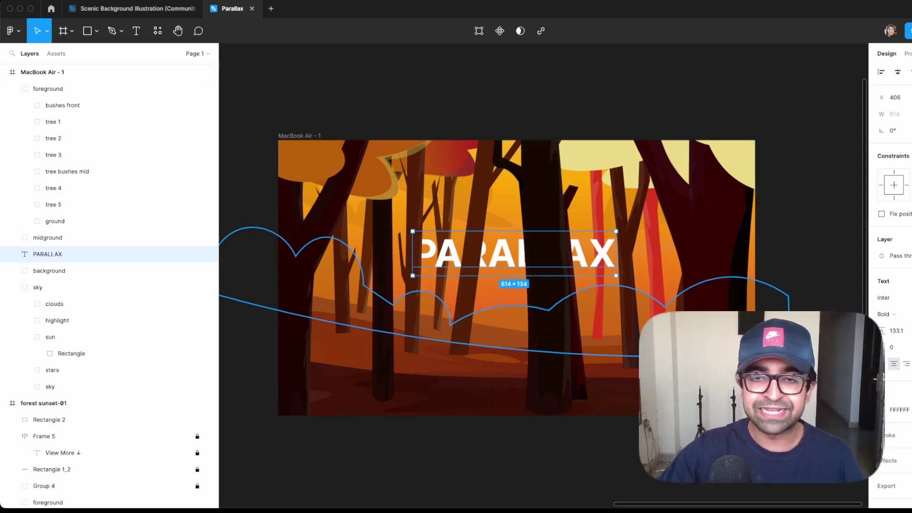
key("ctrl+v")
left_click_drag(620, 272, 619, 308)
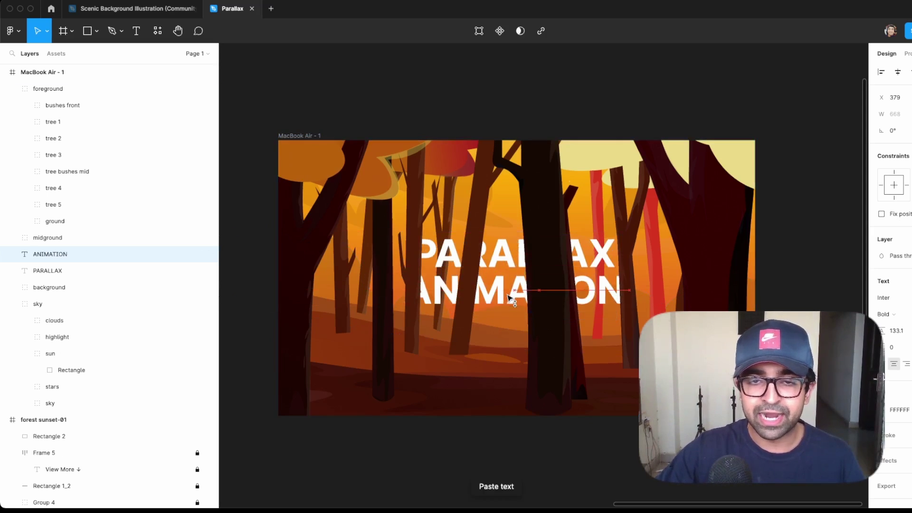
left_click_drag(49, 255, 36, 233)
key("Escape")
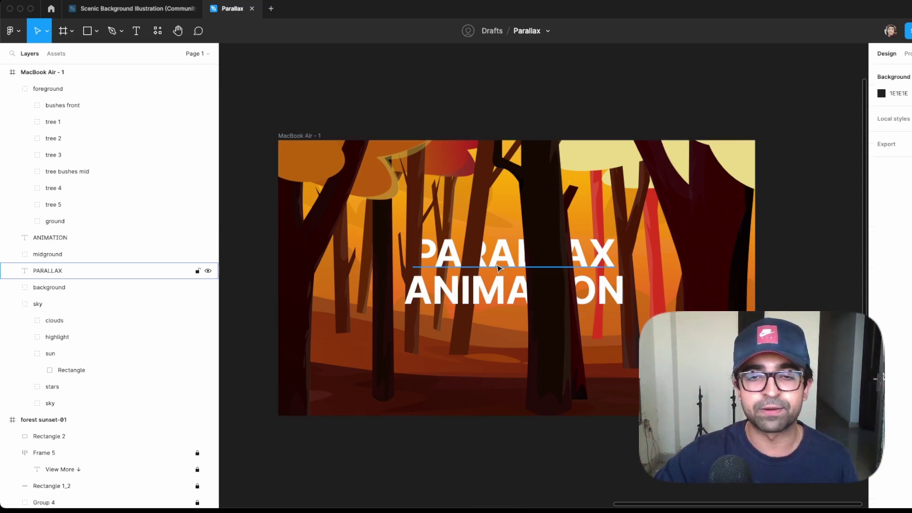
Remove the white fill from ANIMATION and delete the central tree trunk
left_click(499, 288)
left_click(884, 452)
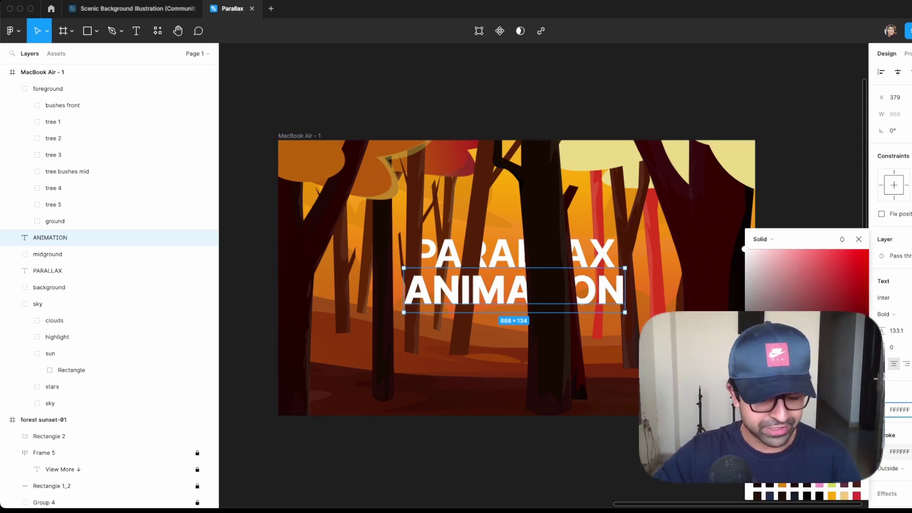
left_click(806, 286)
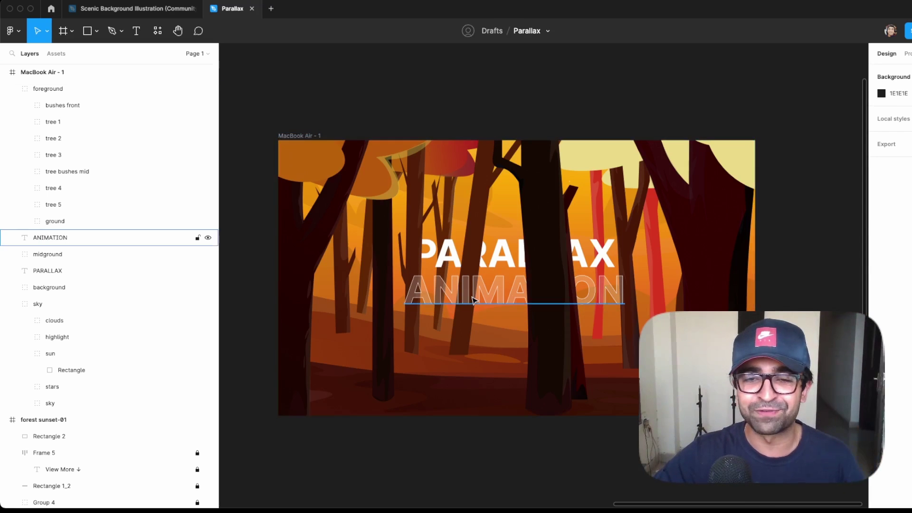
left_click(474, 300)
left_click(542, 200, "super")
key("Delete")
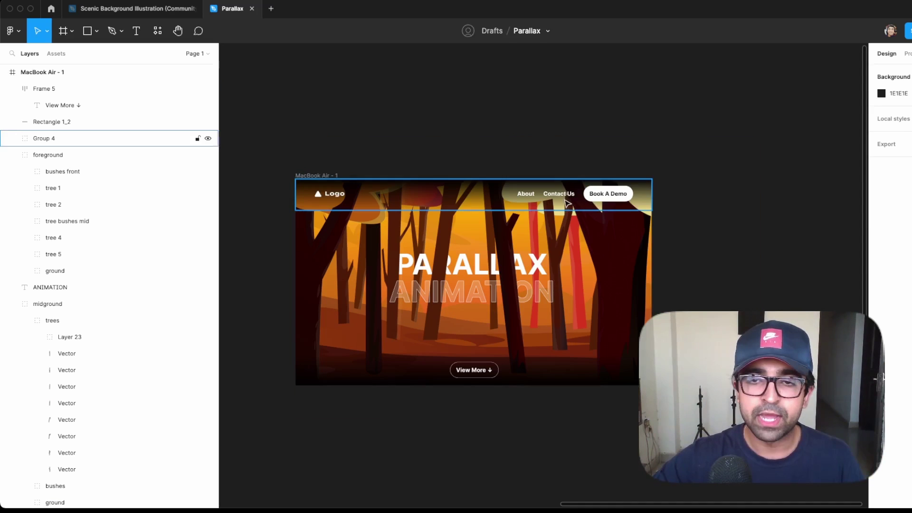
Lock the navigation bar, View More button and Rectangle 1_2, then nudge MacBook Air - 1 right
left_click(568, 203)
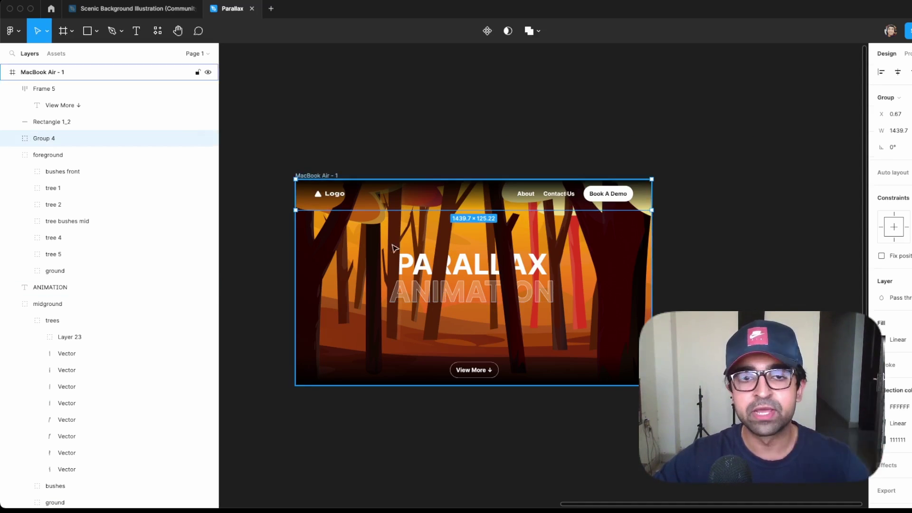
left_click(479, 374, "shift")
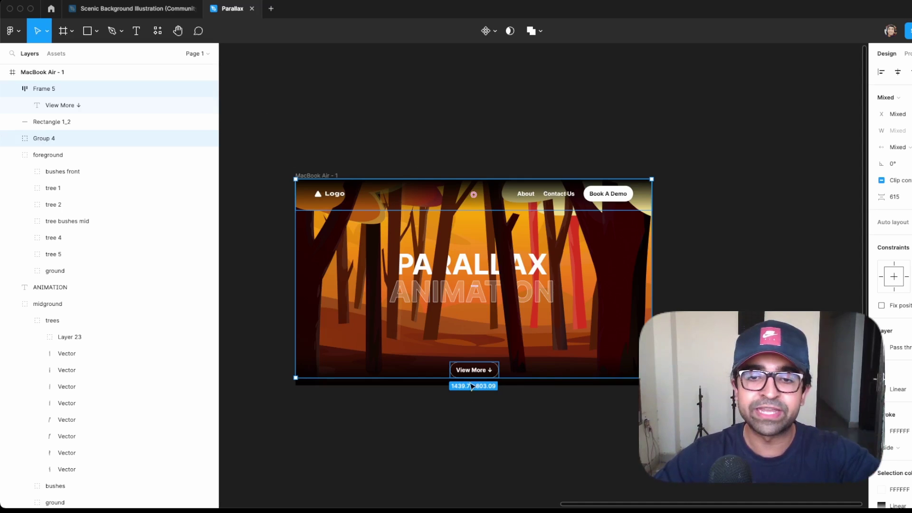
left_click(531, 384, "shift")
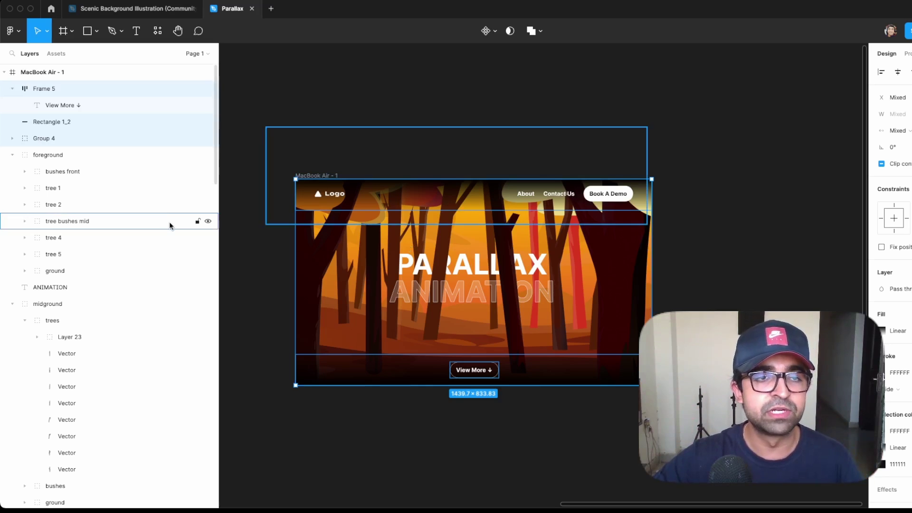
left_click(198, 139)
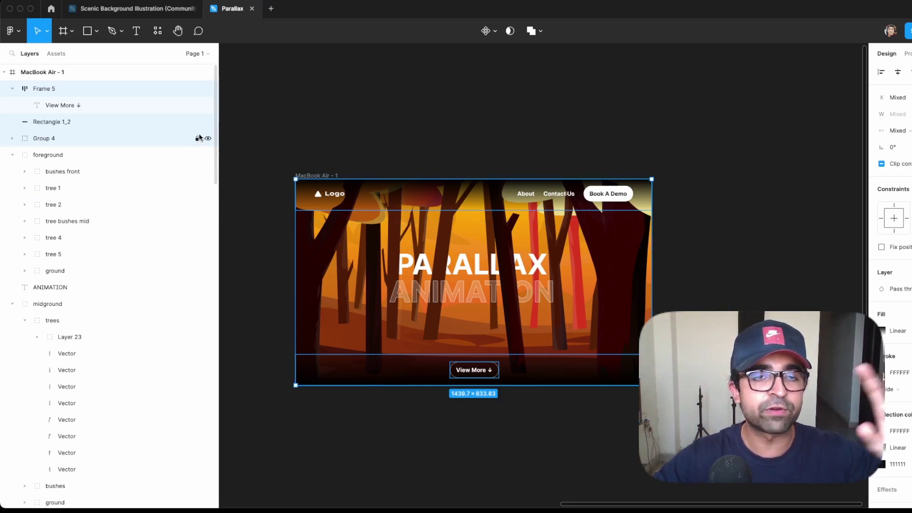
left_click(198, 90)
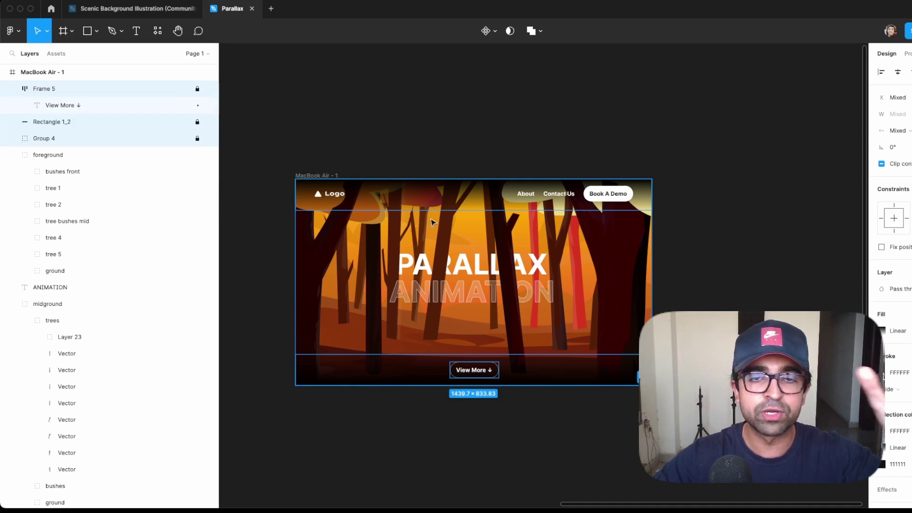
right_click(399, 192)
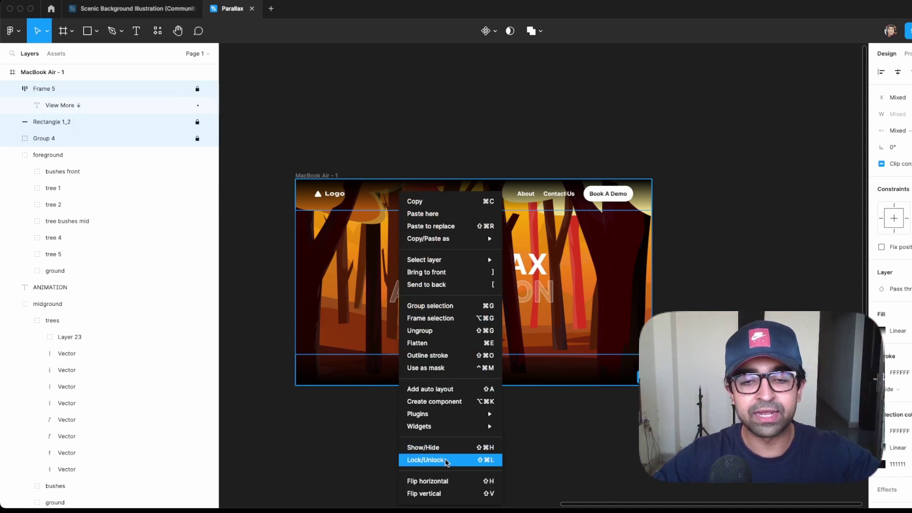
key("Escape")
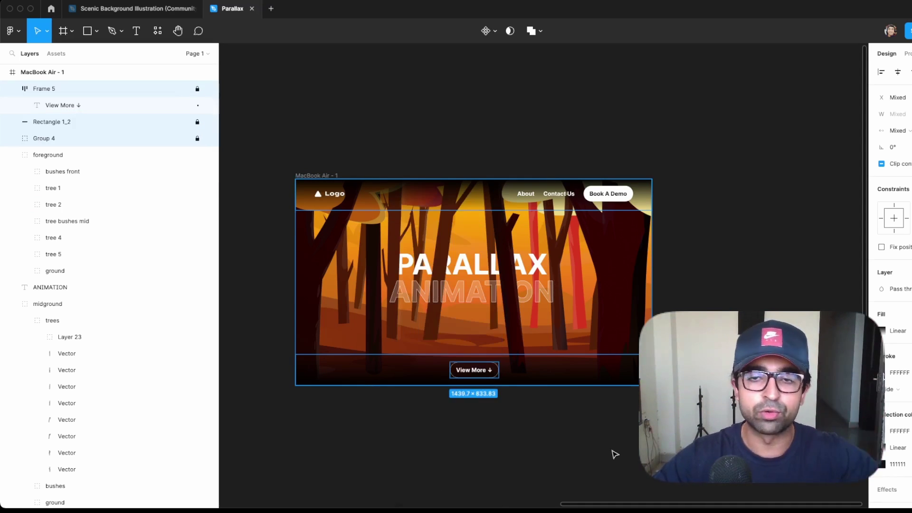
left_click(326, 176)
left_click_drag(326, 176, 367, 175)
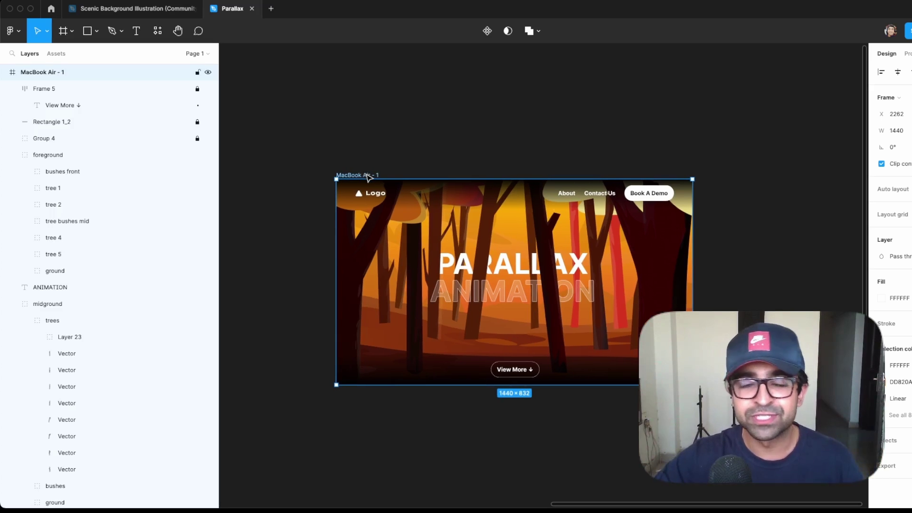
Launch the Parallax plugin from Quick Actions and load the MacBook Air - 1 frame into it
key("super+slash")
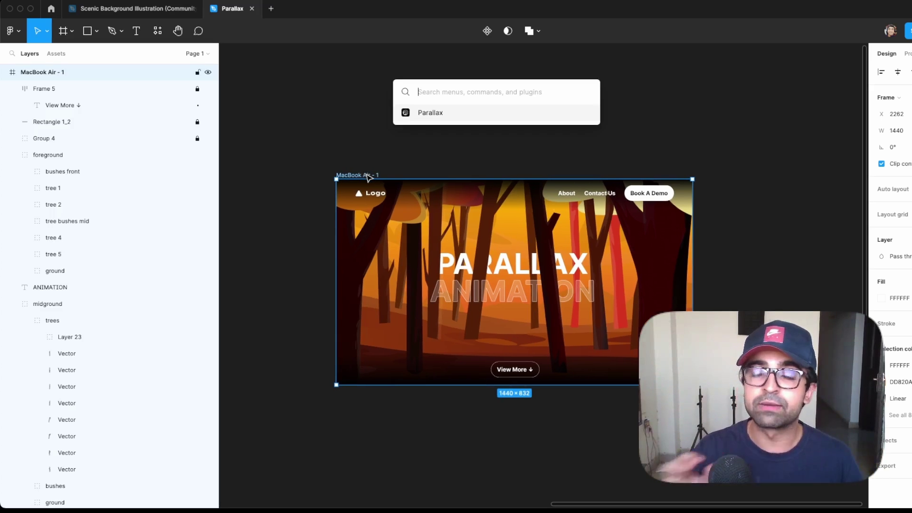
left_click(432, 119)
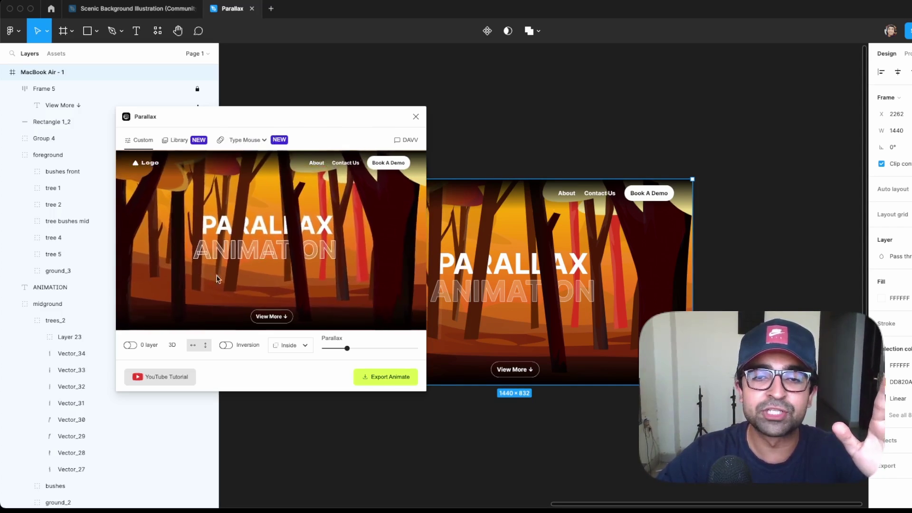
left_click(488, 149)
scroll(562, 156, "left", 3)
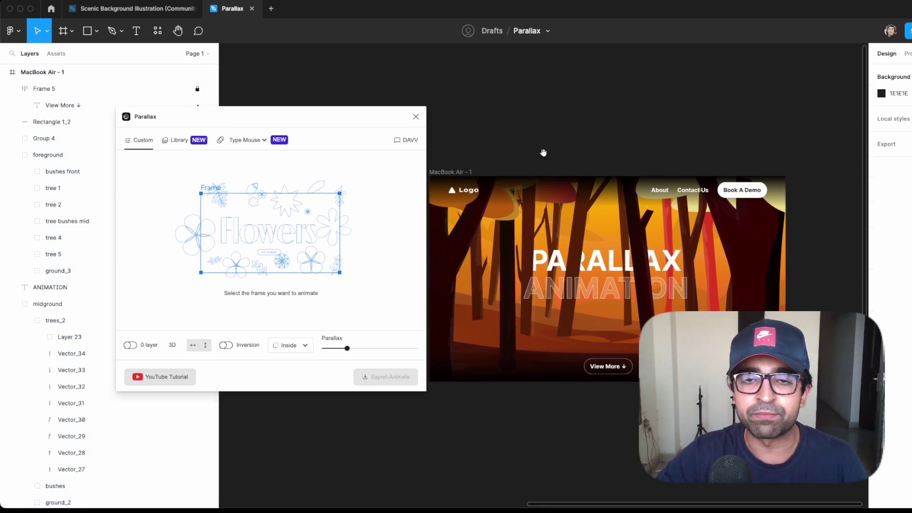
left_click(451, 172)
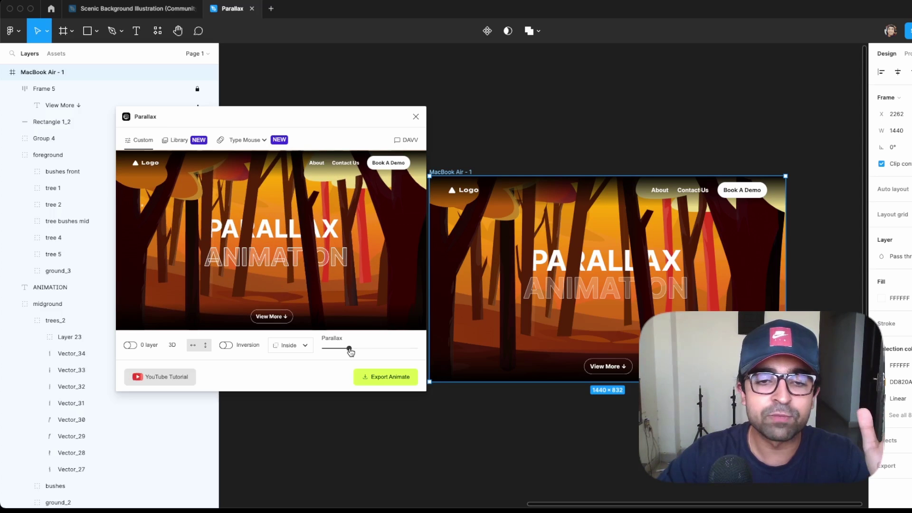
Set moderate parallax strength in layer mode, Inversion off, horizontal-only movement, and try 3D
left_click_drag(350, 351, 377, 348)
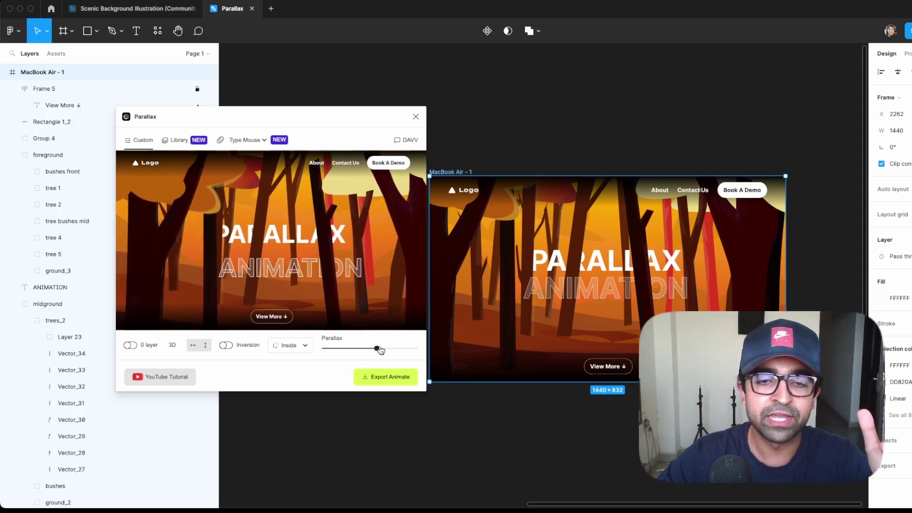
left_click_drag(377, 349, 335, 348)
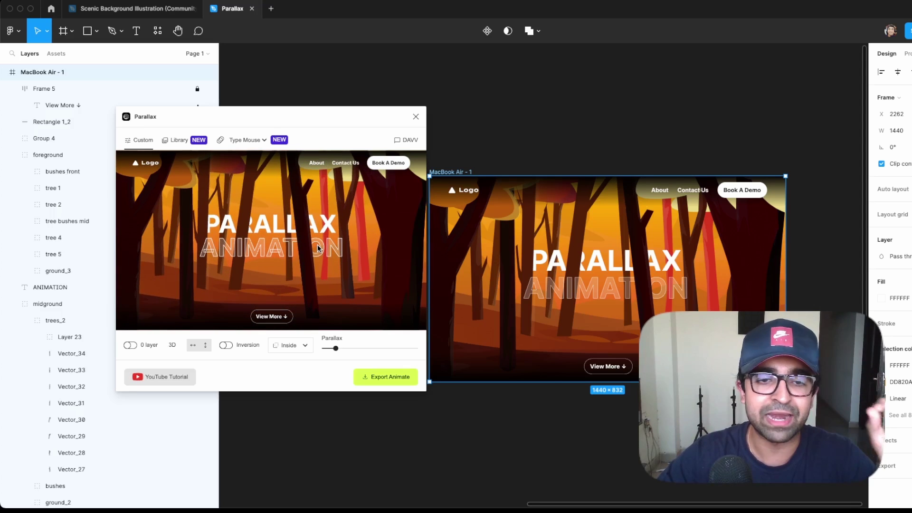
left_click(357, 348)
left_click(295, 351)
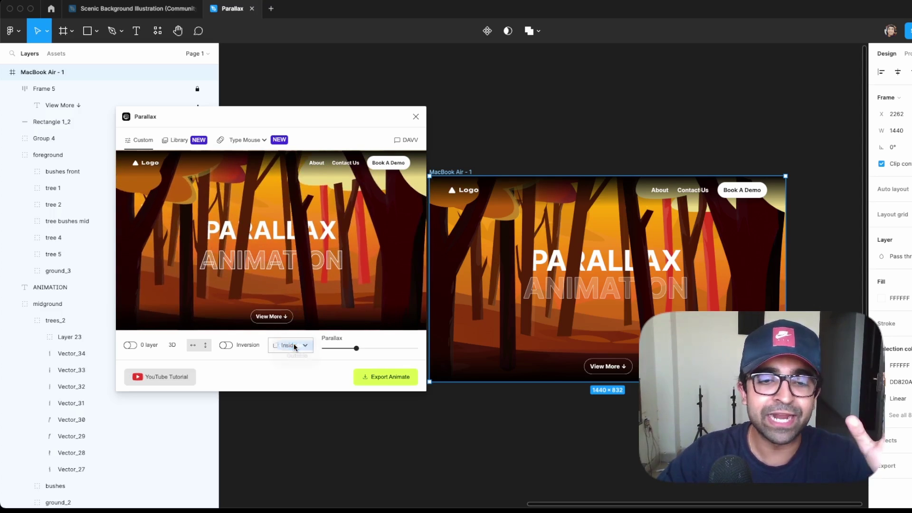
left_click(291, 356)
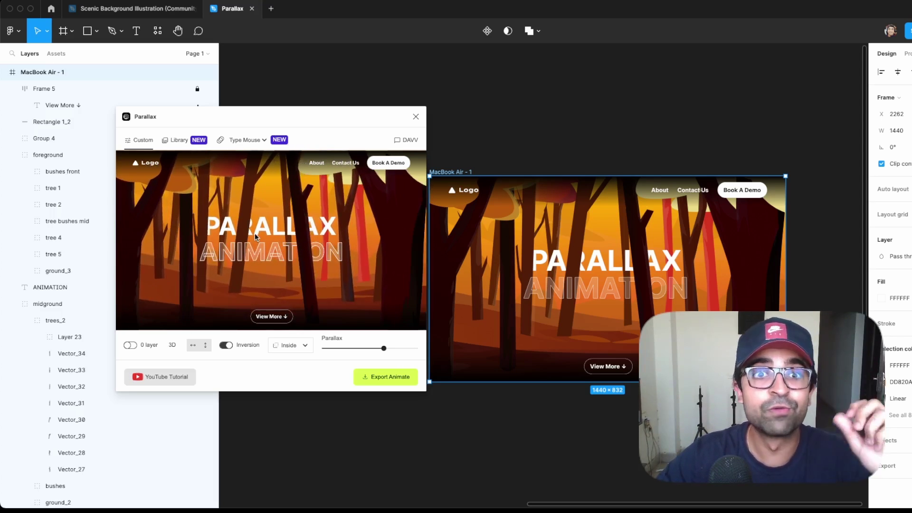
left_click(227, 346)
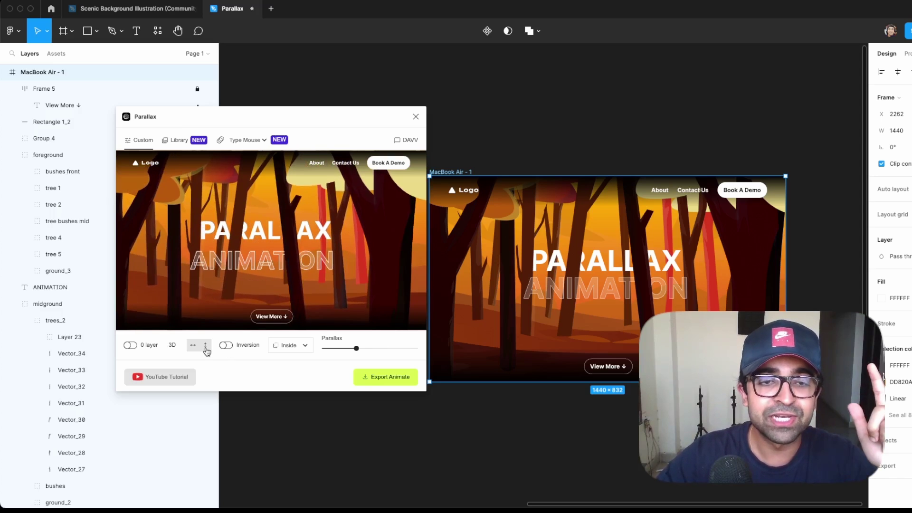
left_click(205, 345)
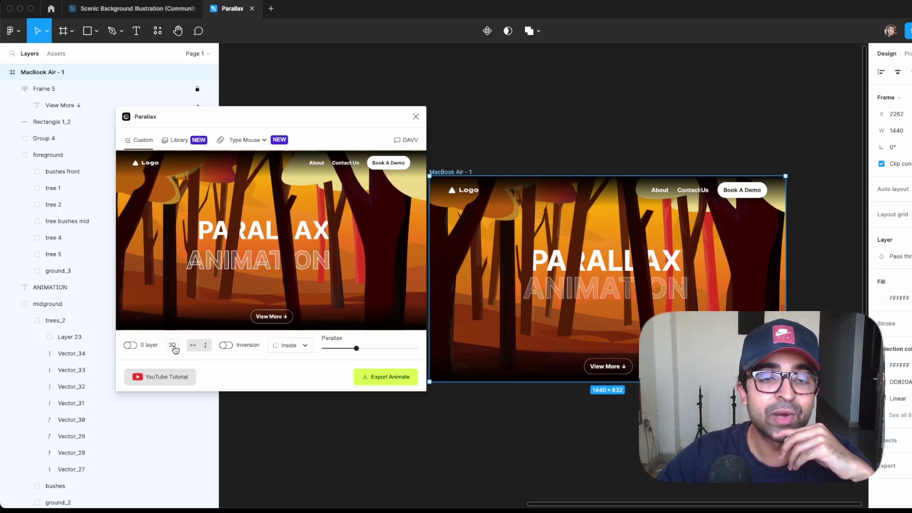
left_click(172, 346)
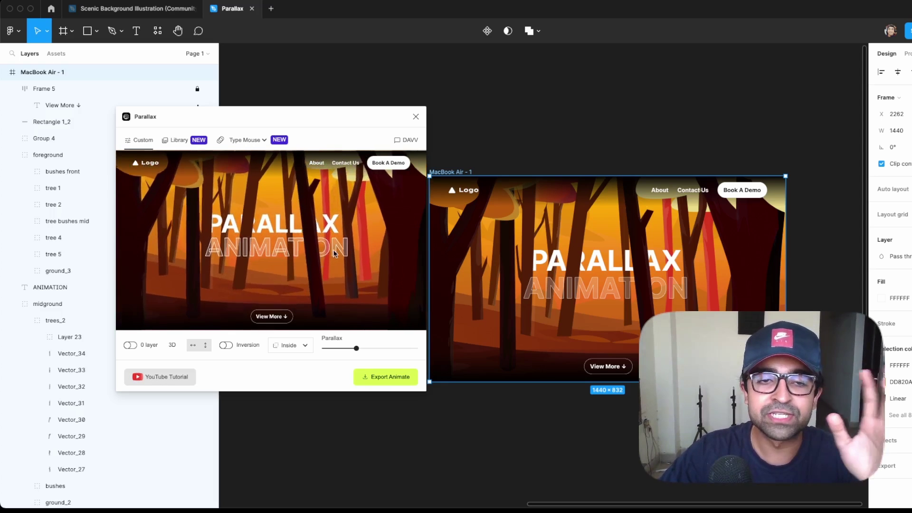
Review the plugin's export format options, try the Zoom effect type, and scroll the preview
left_click(383, 379)
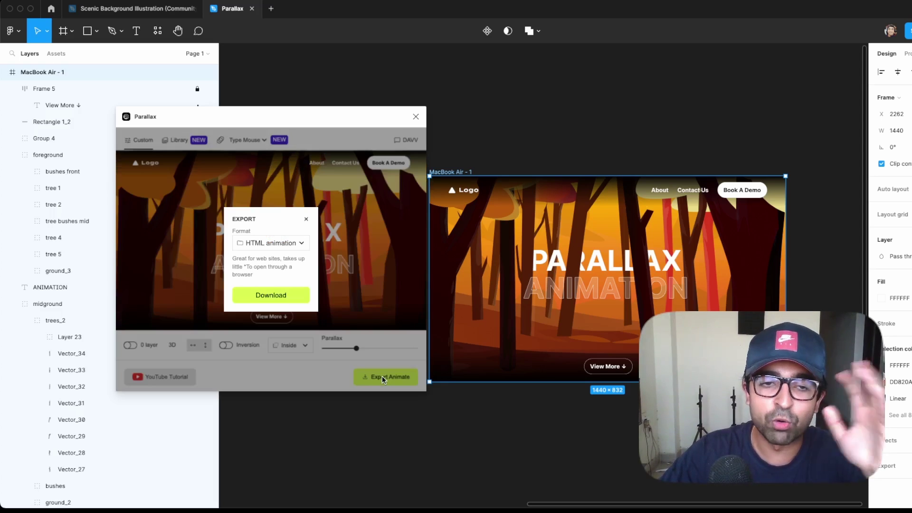
left_click(278, 244)
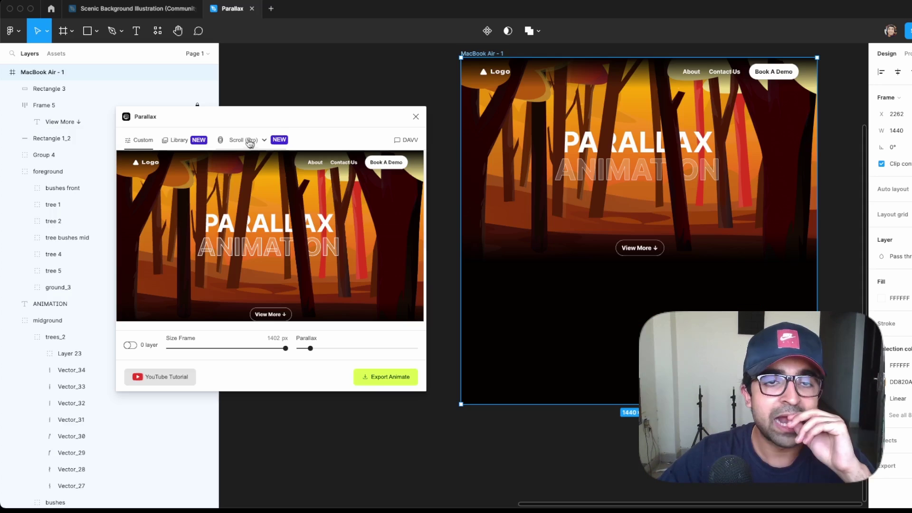
left_click(247, 140)
left_click(248, 150)
scroll(289, 228, "down", 3)
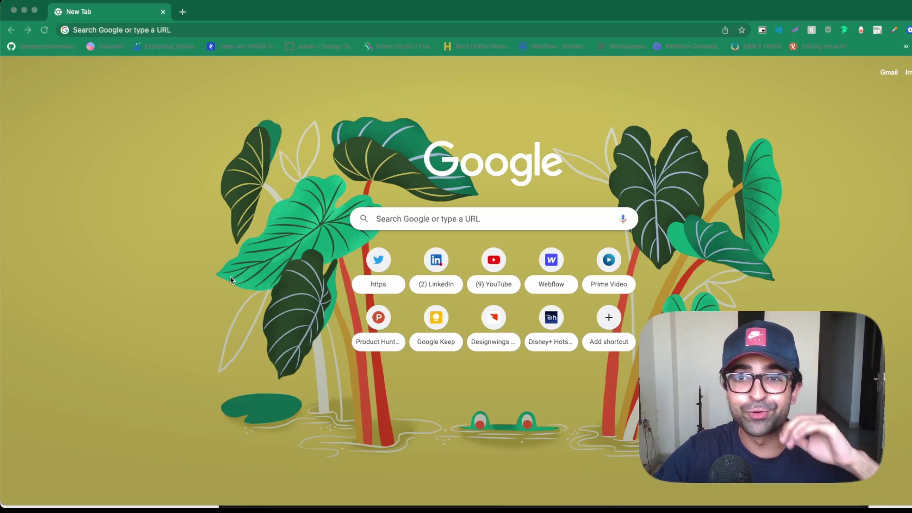
Enter 'spline' in Chrome's address bar and go to spline.design
left_click(173, 28)
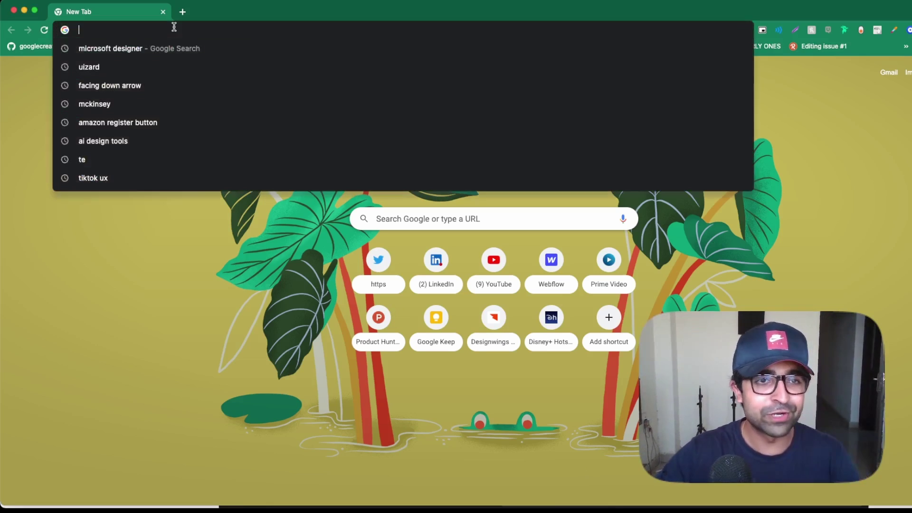
type("spline")
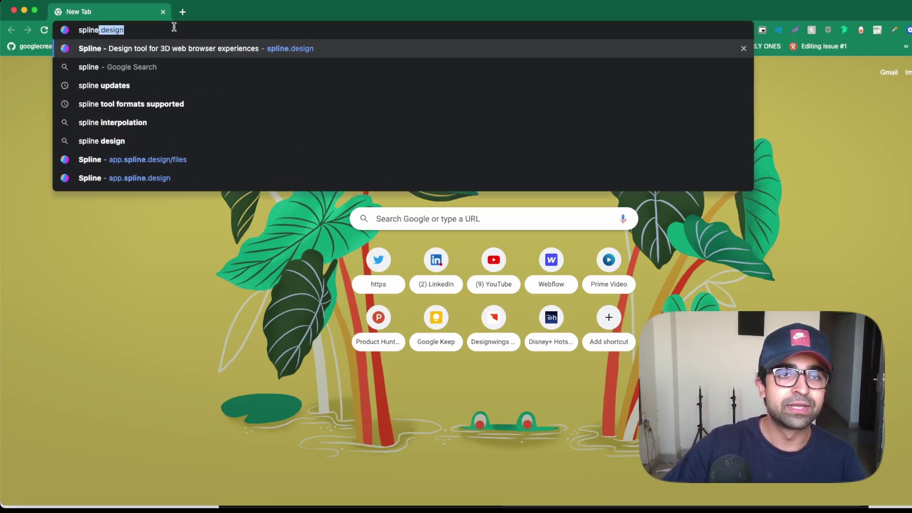
left_click(204, 52)
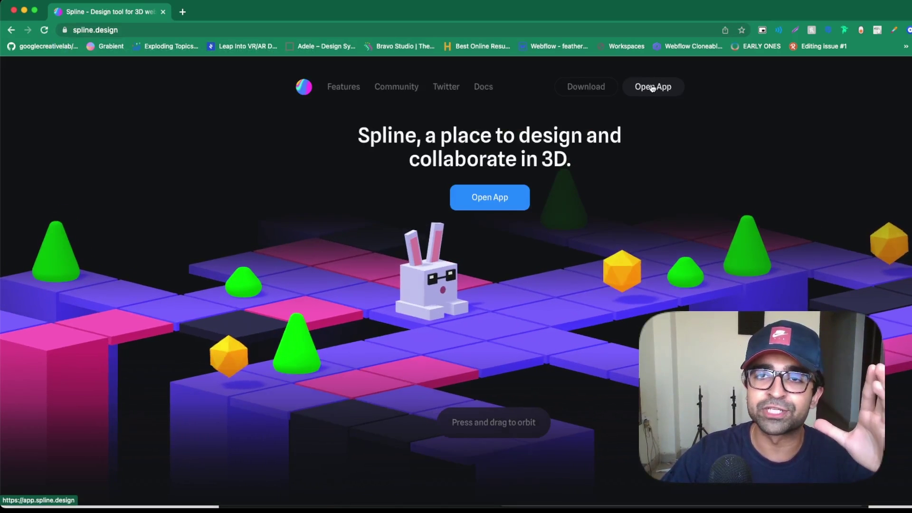
Launch the Spline web app and open the Purple 3D Icons scene from the Library
left_click(652, 87)
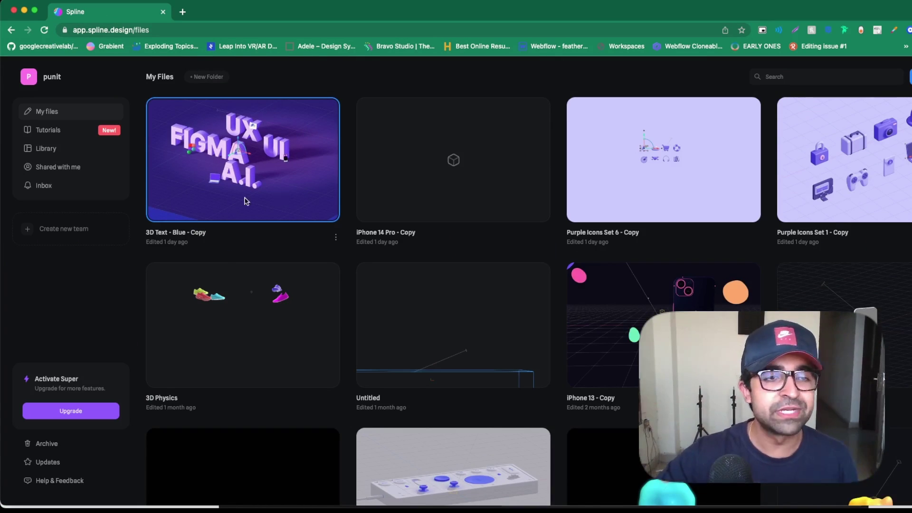
left_click(70, 156)
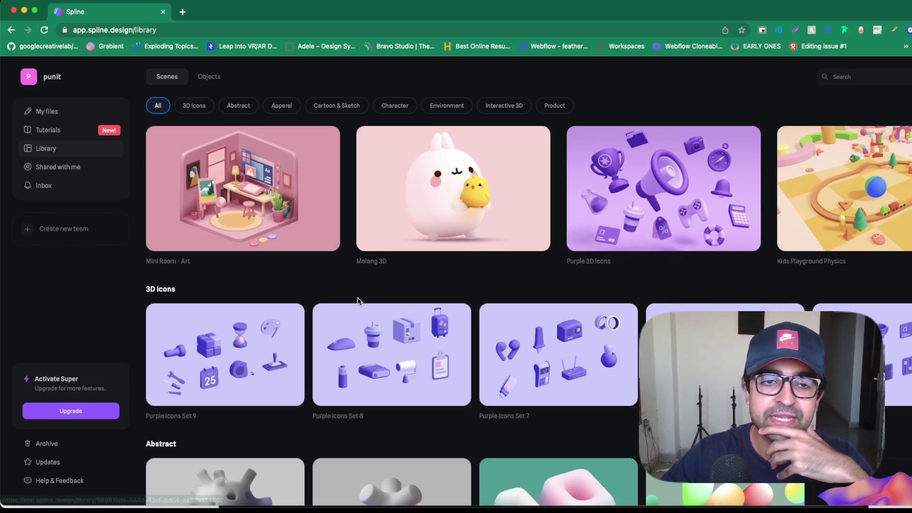
left_click(620, 196)
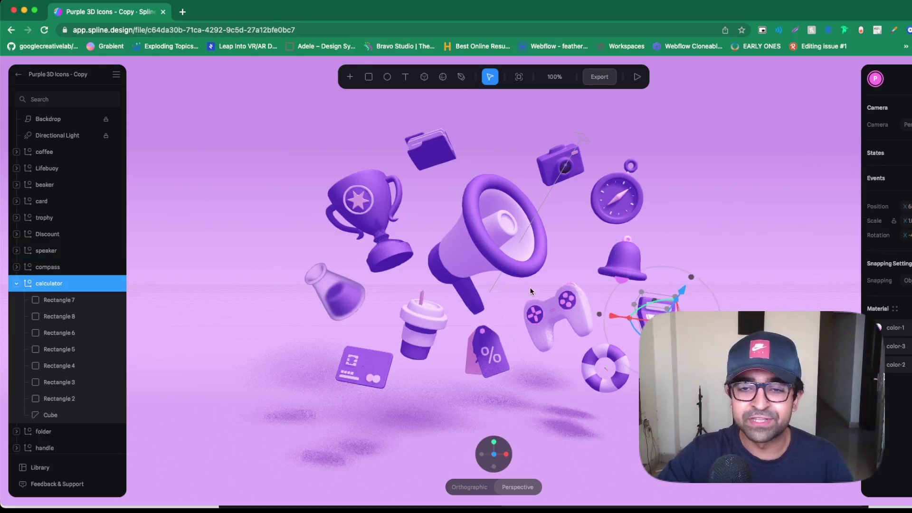
Give the megaphone a Look At event (distance 1000) and test the icon scene in play mode
left_click_drag(530, 287, 794, 293)
left_click(475, 241)
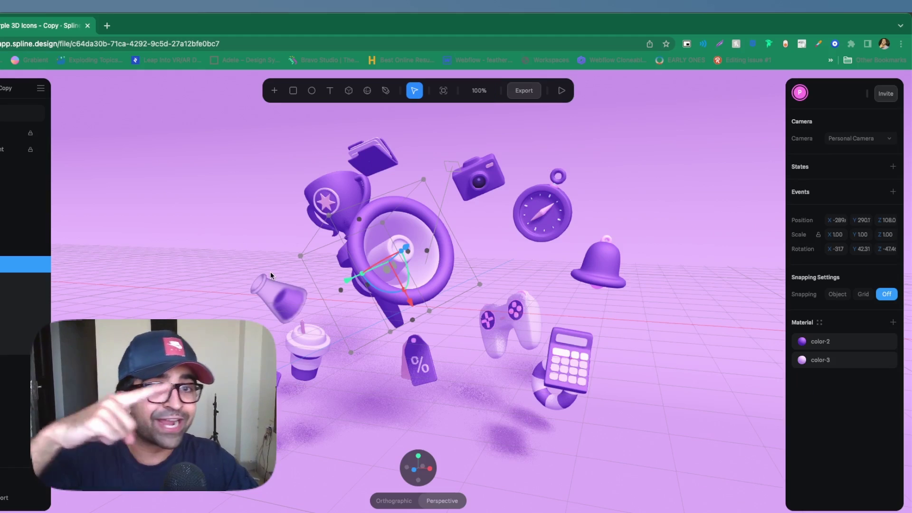
left_click(909, 188)
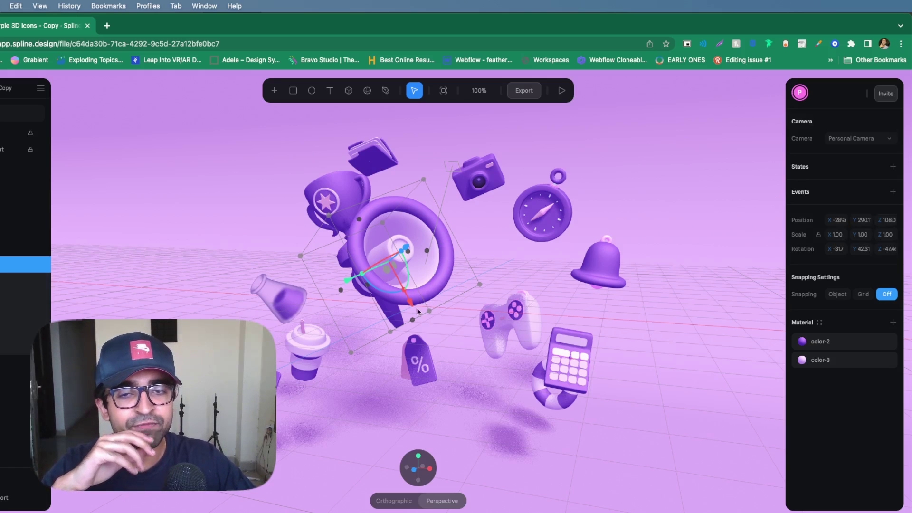
left_click_drag(454, 364, 417, 290)
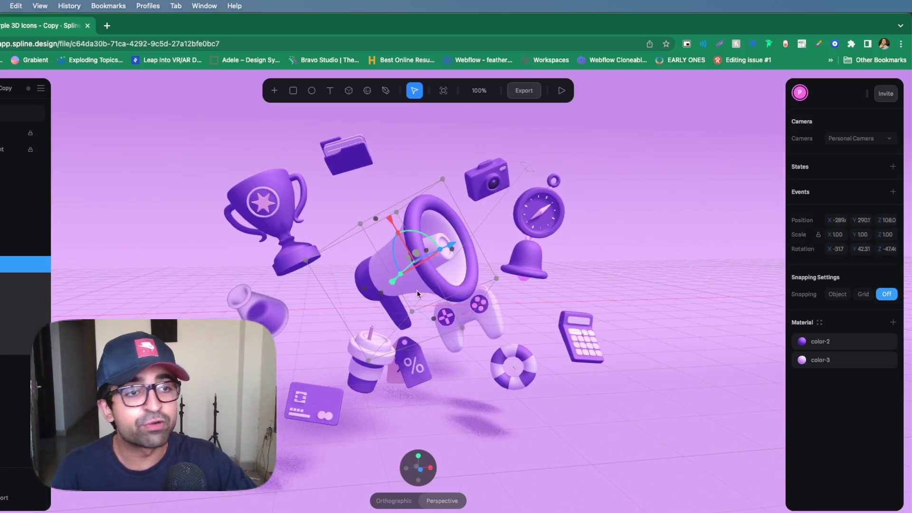
left_click(893, 193)
left_click(689, 149)
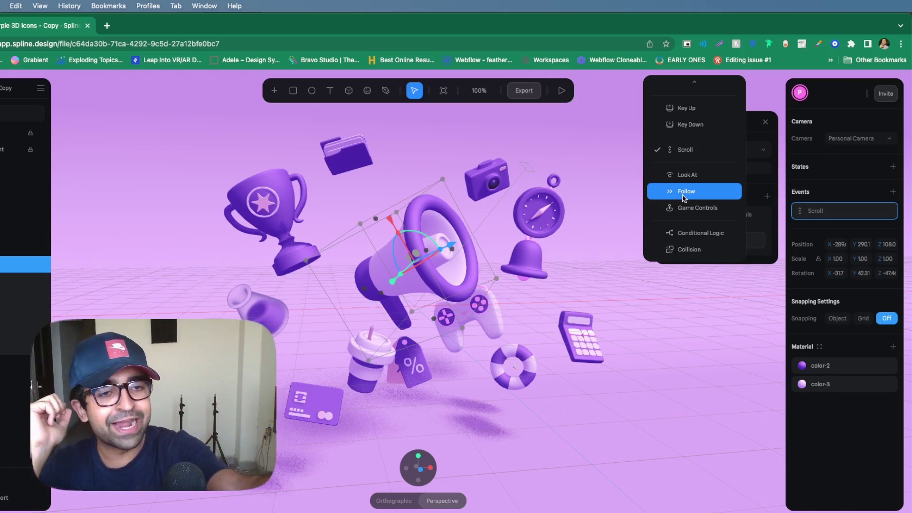
scroll(684, 198, "up", 3)
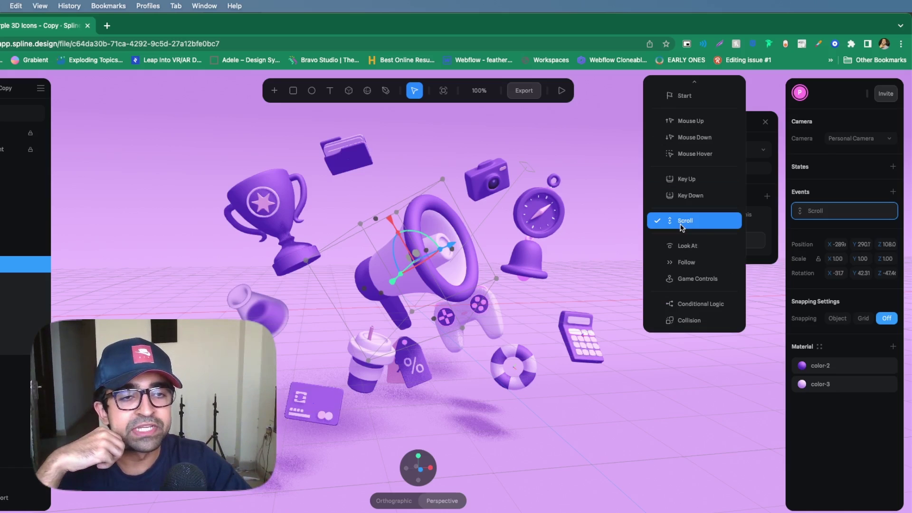
left_click(686, 246)
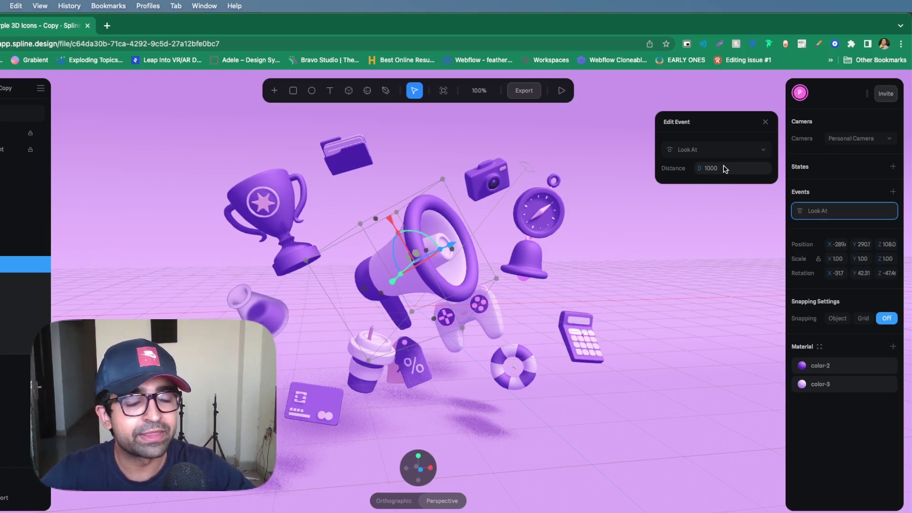
left_click(561, 92)
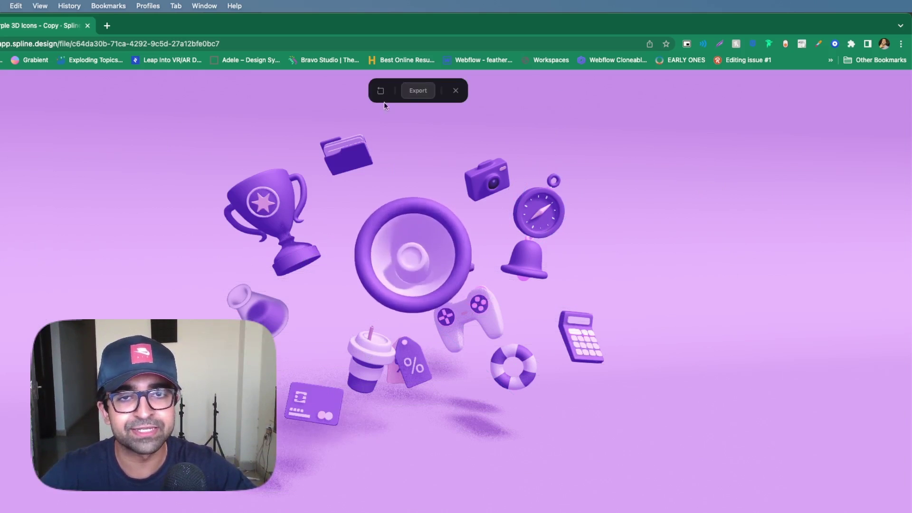
Leave play mode and give the calculator a Look At event with distance 60
left_click(455, 92)
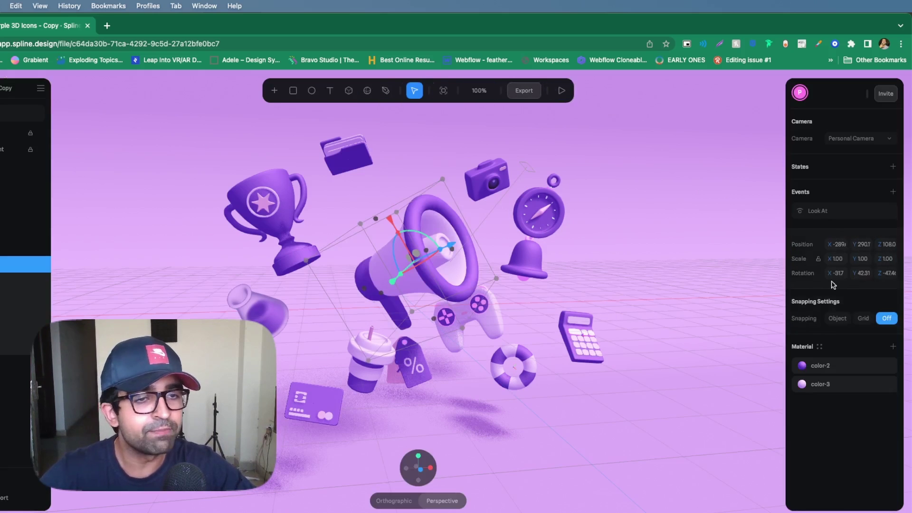
left_click(576, 352)
left_click(893, 191)
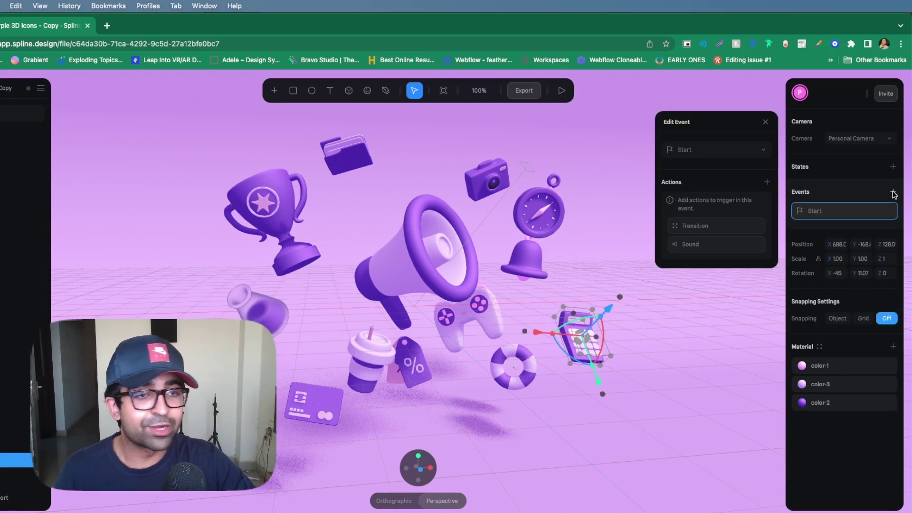
left_click(715, 149)
left_click(698, 302)
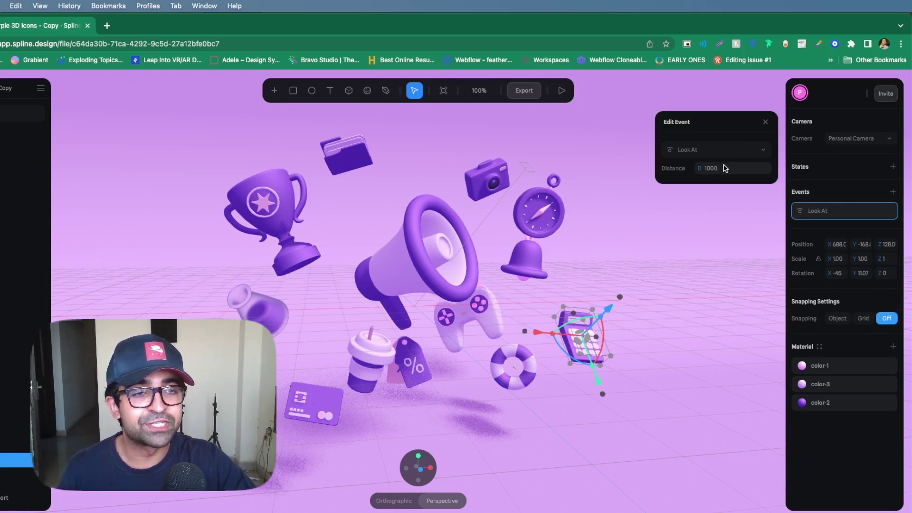
type("60")
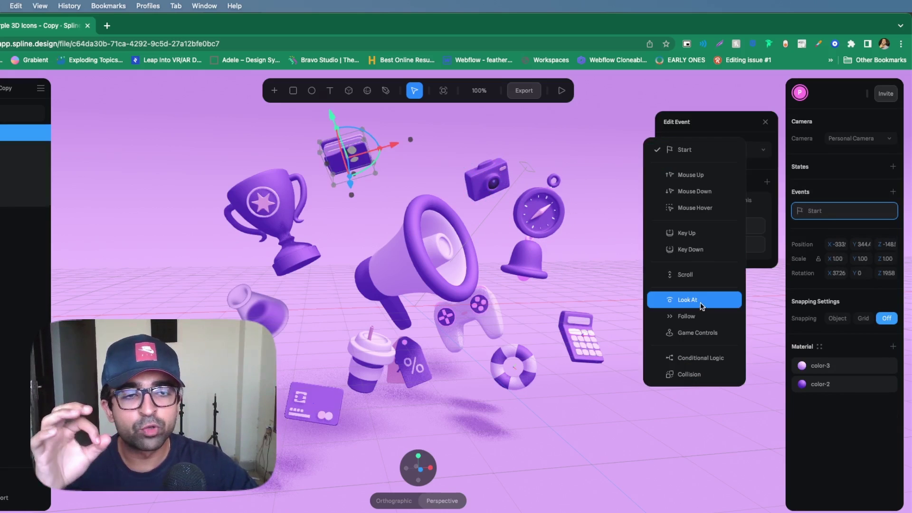
Give the folder a Look At event at distance 300, then open Export
left_click(701, 301)
left_click(730, 174)
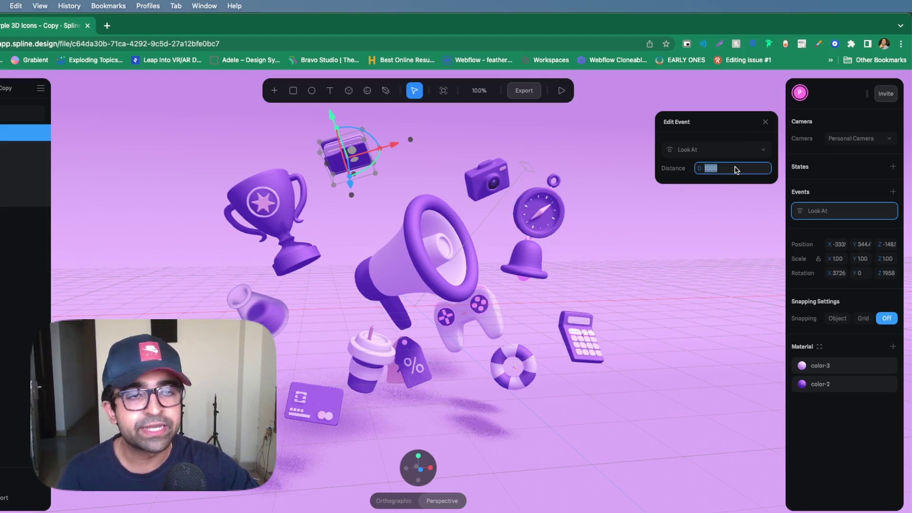
type("00")
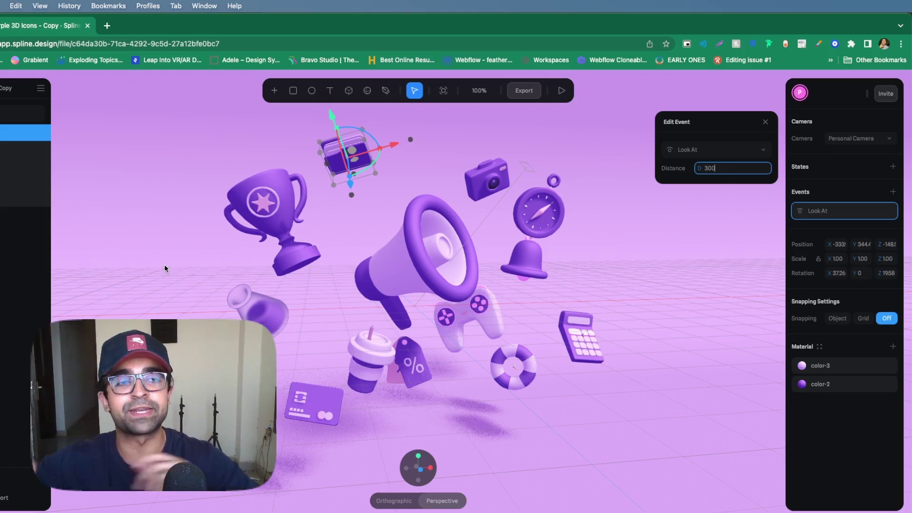
type("p")
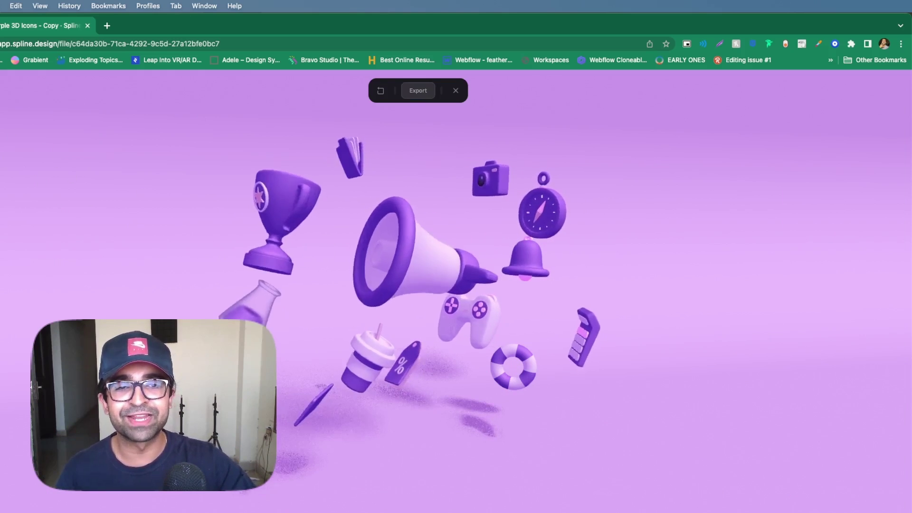
left_click(456, 91)
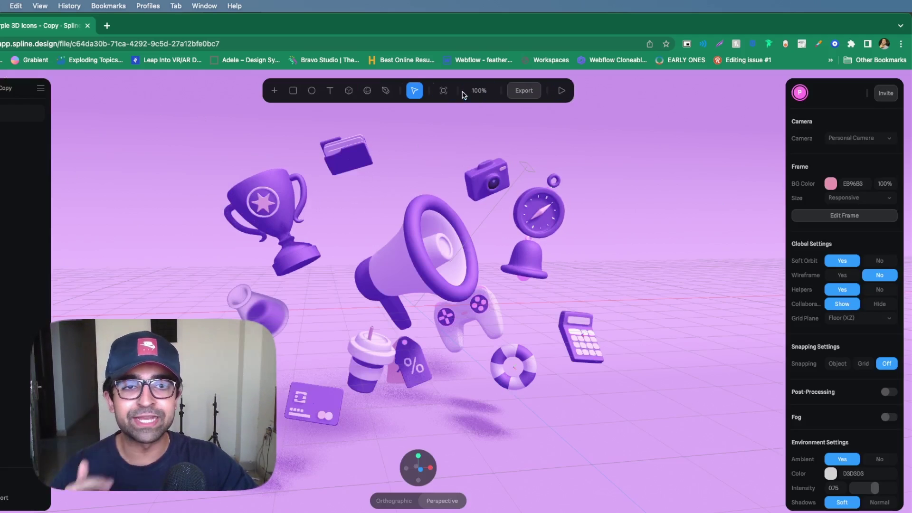
left_click(524, 90)
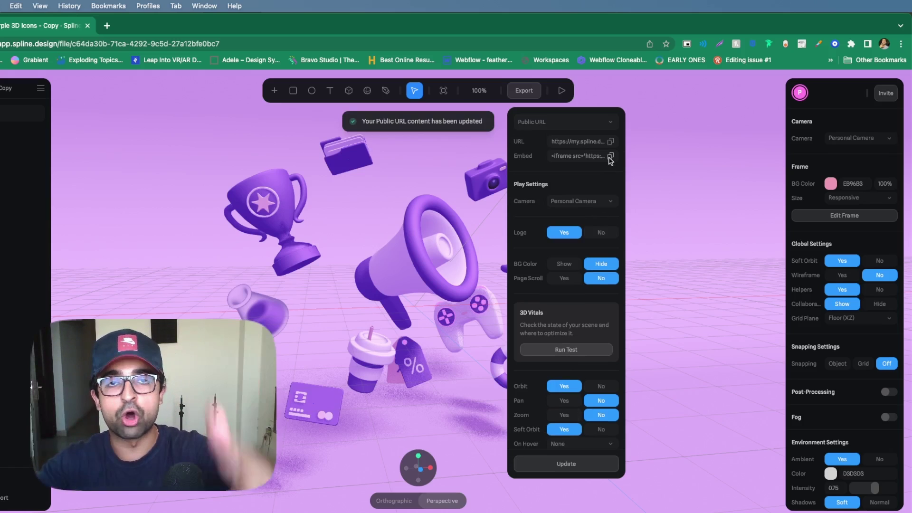
Copy the Spline embed code, then widen Rectangle 3 to 1439 × 853 to fill the frame
left_click(610, 156)
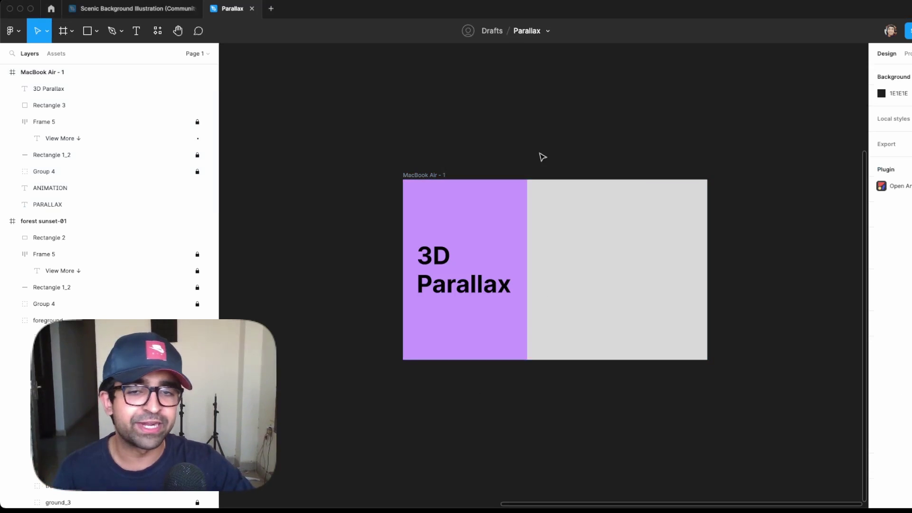
scroll(543, 156, "right", 2)
left_click(557, 225)
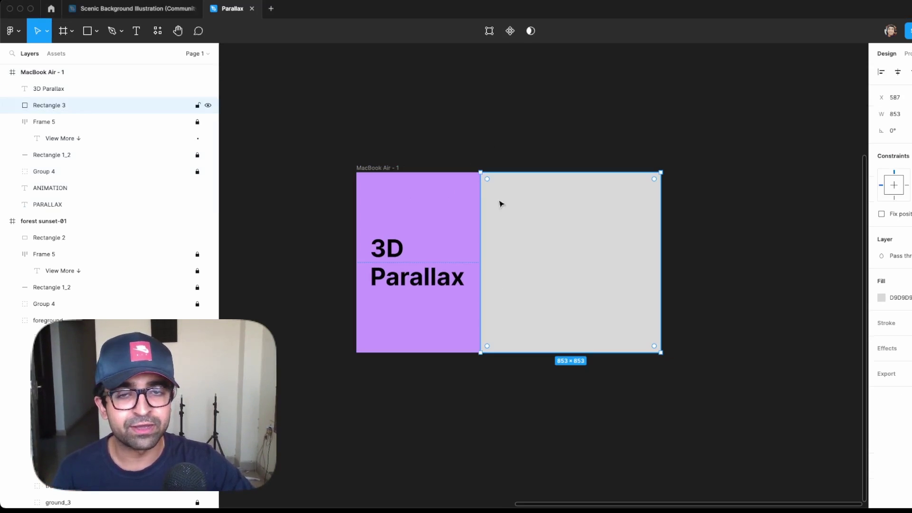
left_click_drag(483, 230, 513, 229)
key("ctrl+z")
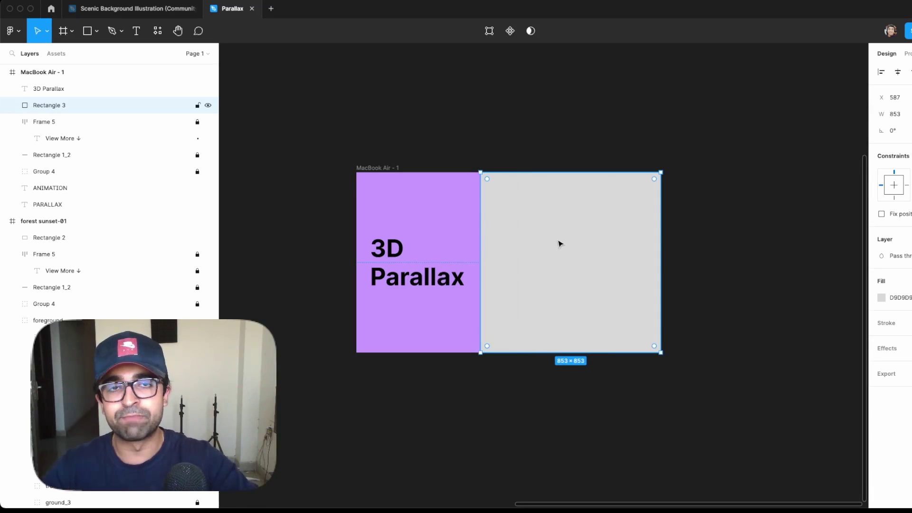
scroll(457, 256, "left", 3)
left_click_drag(554, 290, 431, 290)
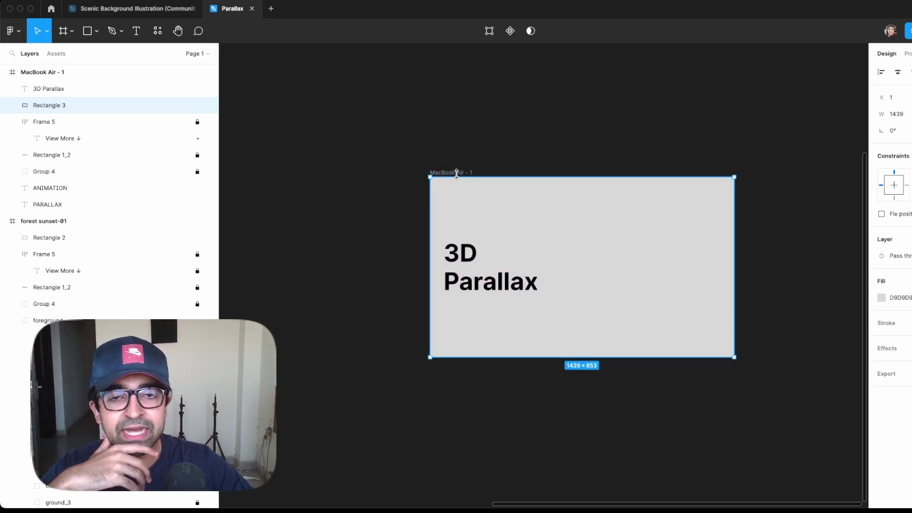
Swap Rectangle 3's Anima embed code for the Spline iframe, save it, and preview the frame
key("super+slash")
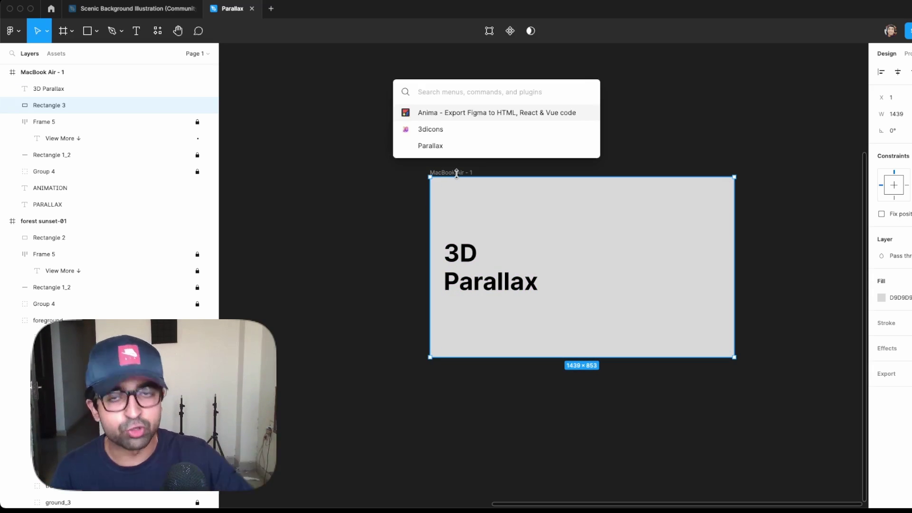
left_click(453, 114)
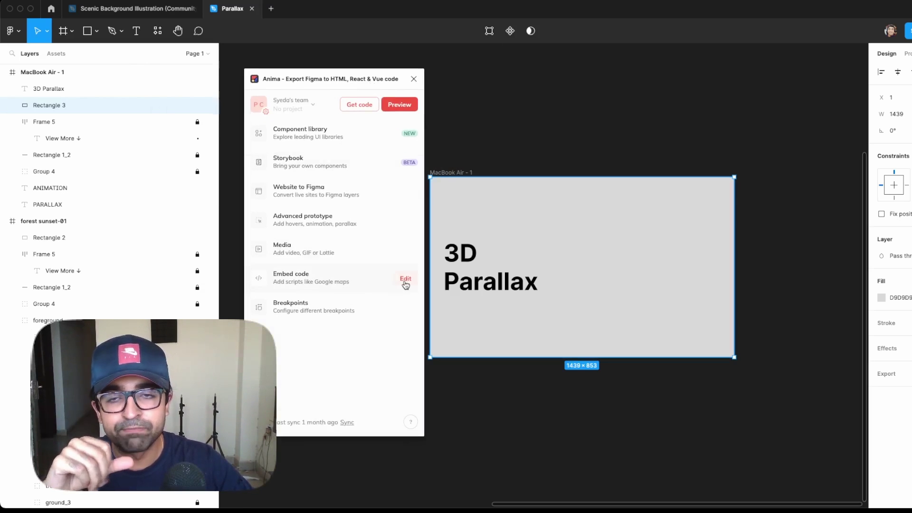
left_click(405, 279)
left_click_drag(405, 279, 242, 181)
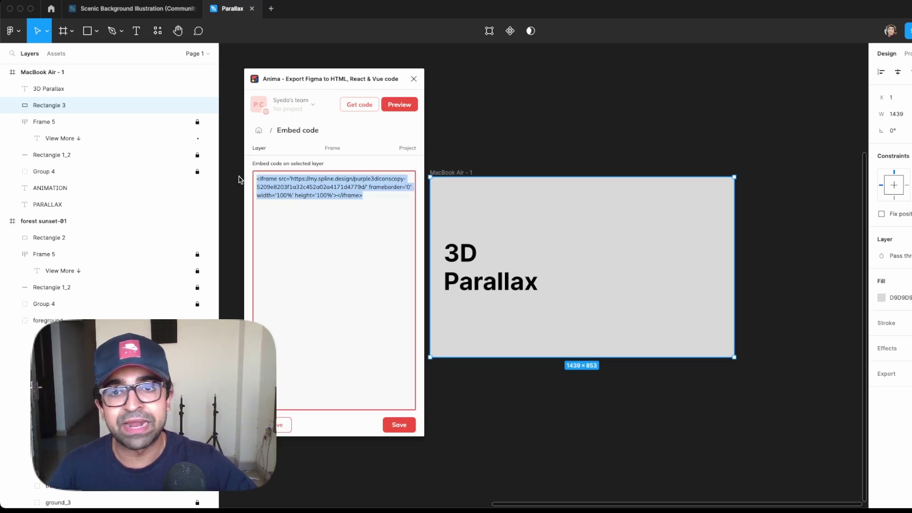
key("super+v")
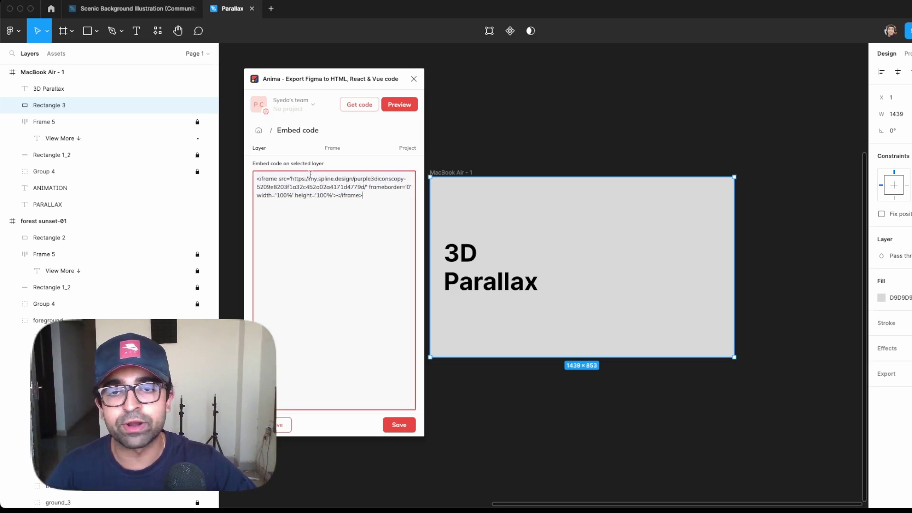
left_click(408, 429)
left_click(407, 105)
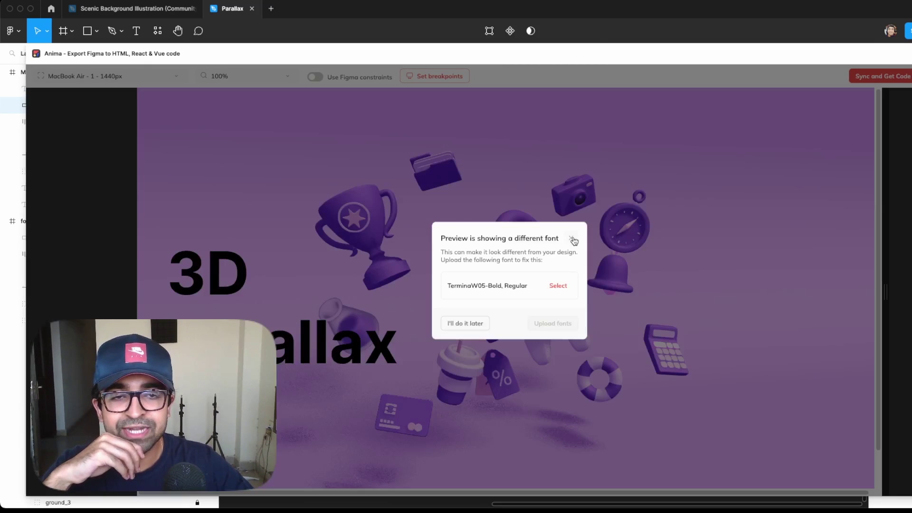
Dismiss the different-font warning on the Anima preview of the 3D Parallax page
left_click(574, 238)
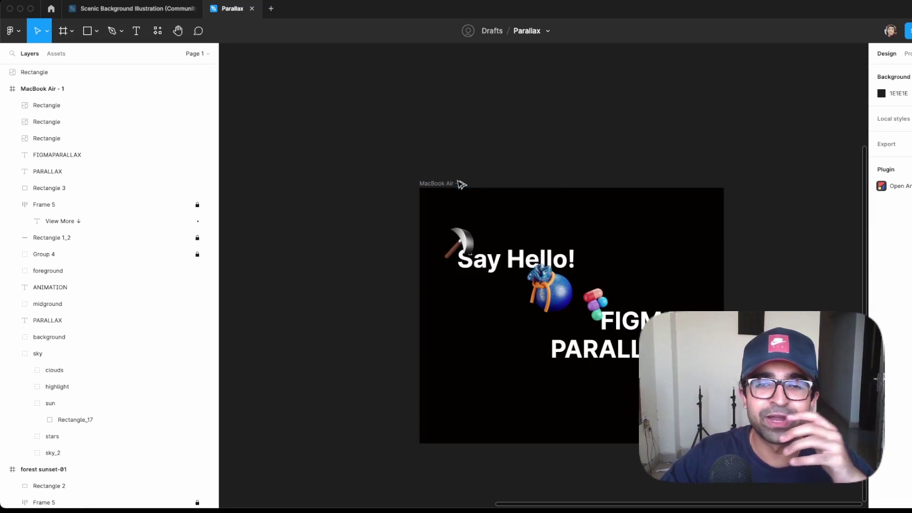
Run Anima on the MacBook Air - 1 frame and open its Advanced prototype options
left_click(442, 184)
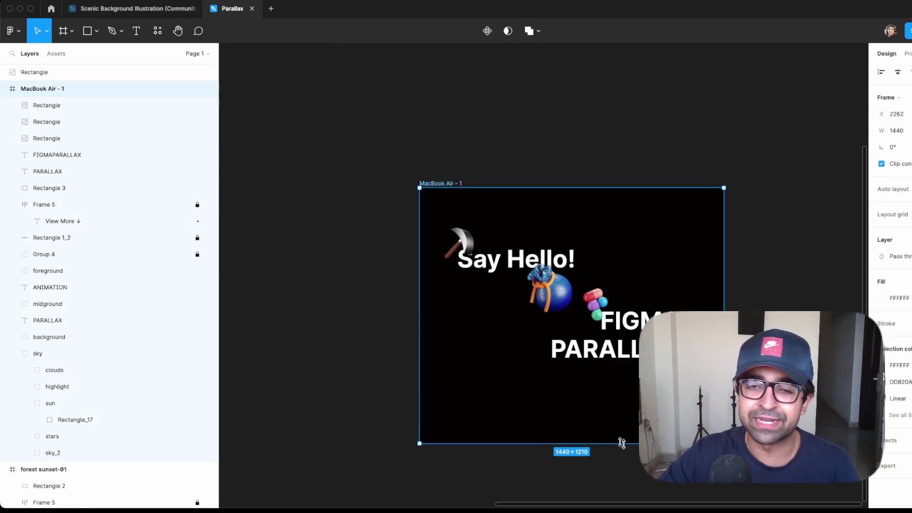
scroll(594, 304, "right", 2)
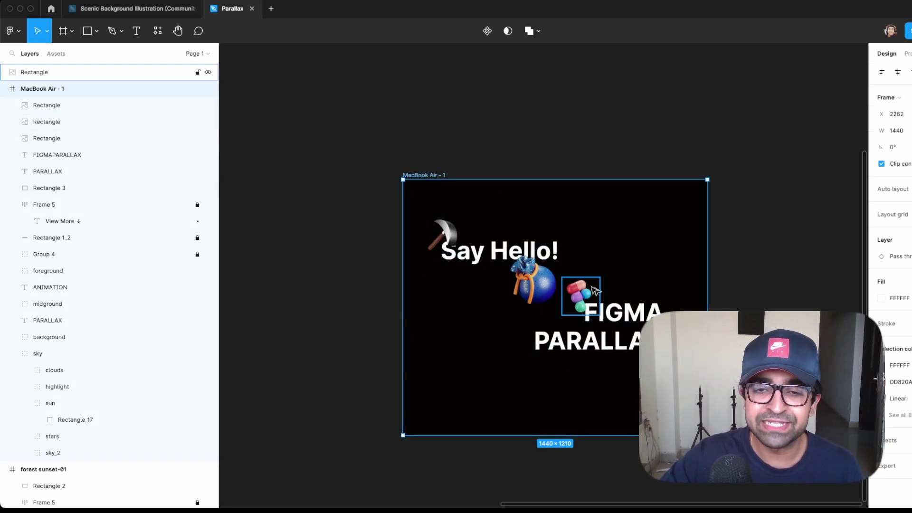
left_click(536, 278)
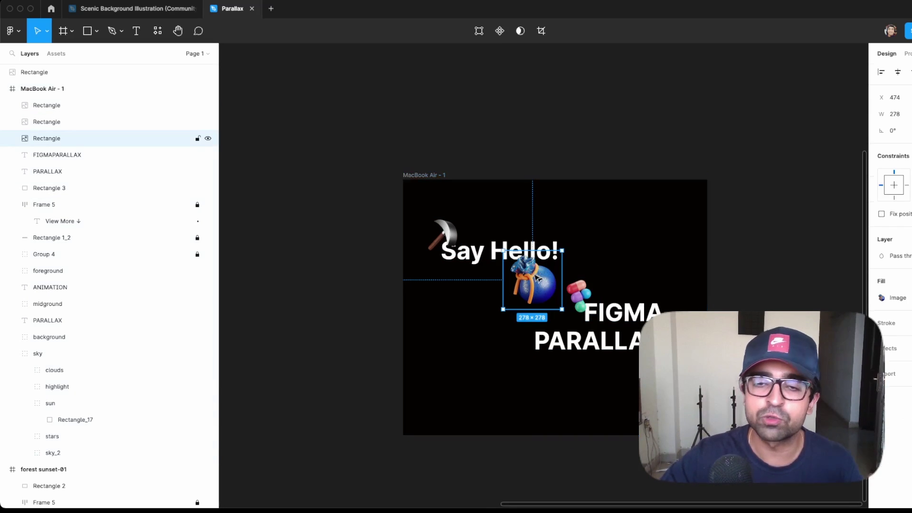
key("Escape")
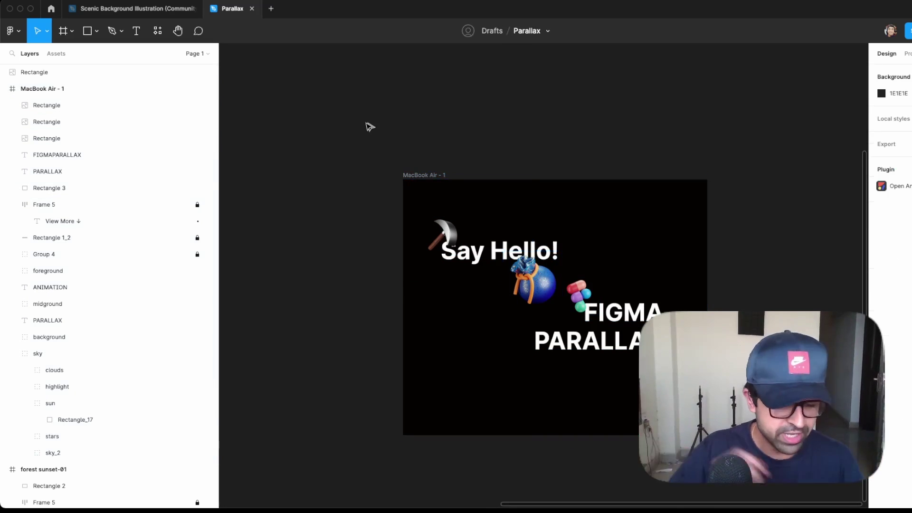
key("super+slash")
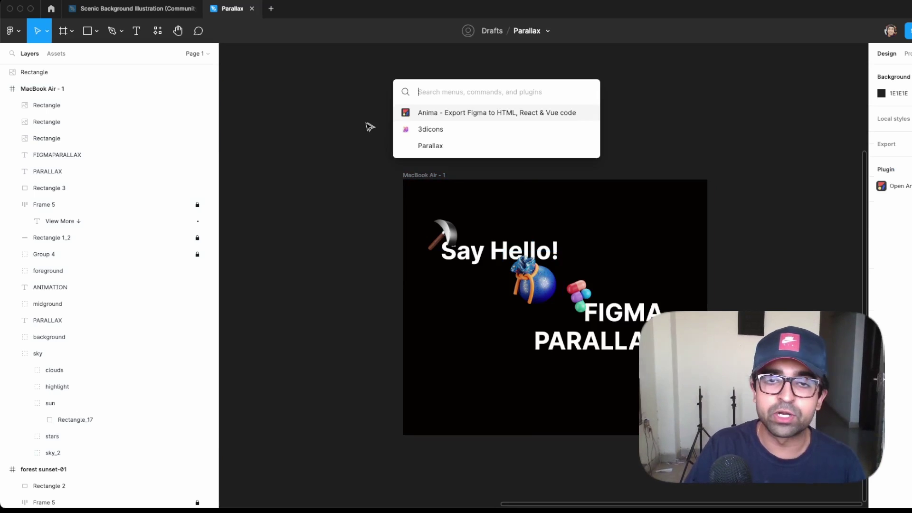
key("Return")
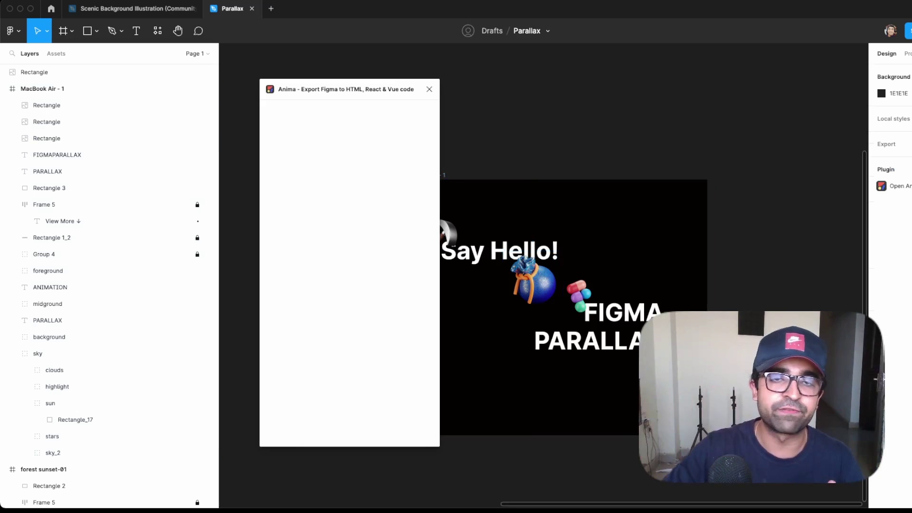
left_click_drag(387, 93, 340, 93)
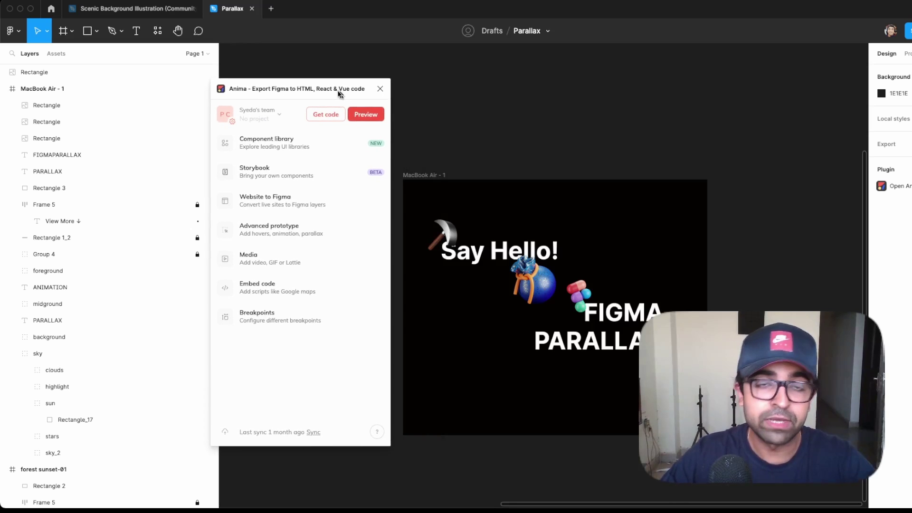
left_click(429, 176)
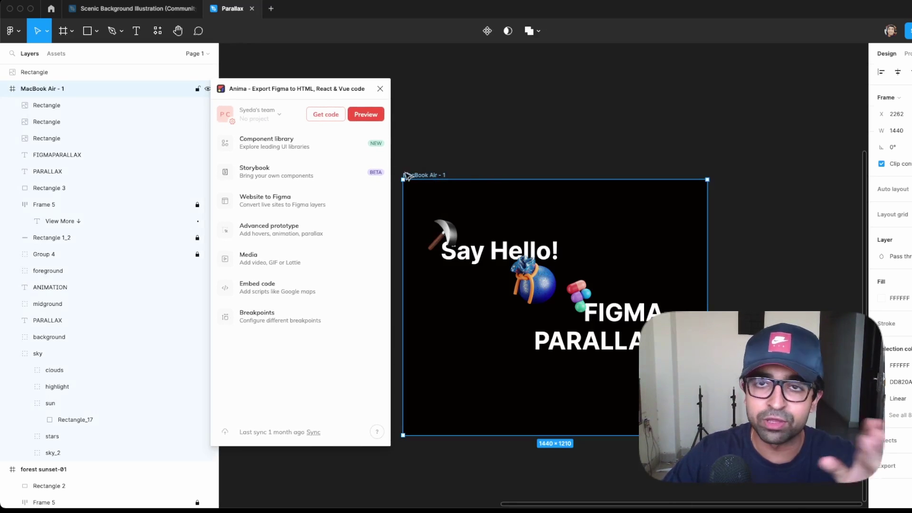
left_click(283, 239)
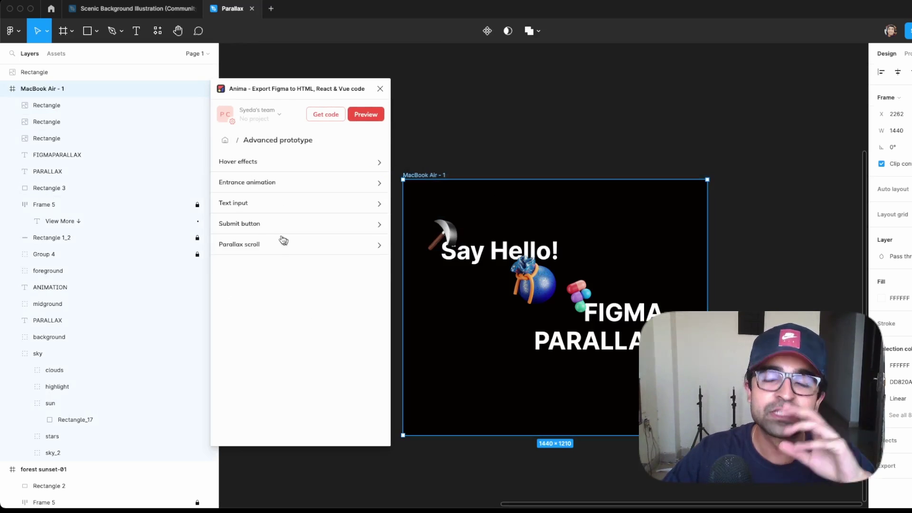
Save an Up parallax scroll on the axe image: scale 1.4, delay 0.2, Ease In-Out
left_click(256, 250)
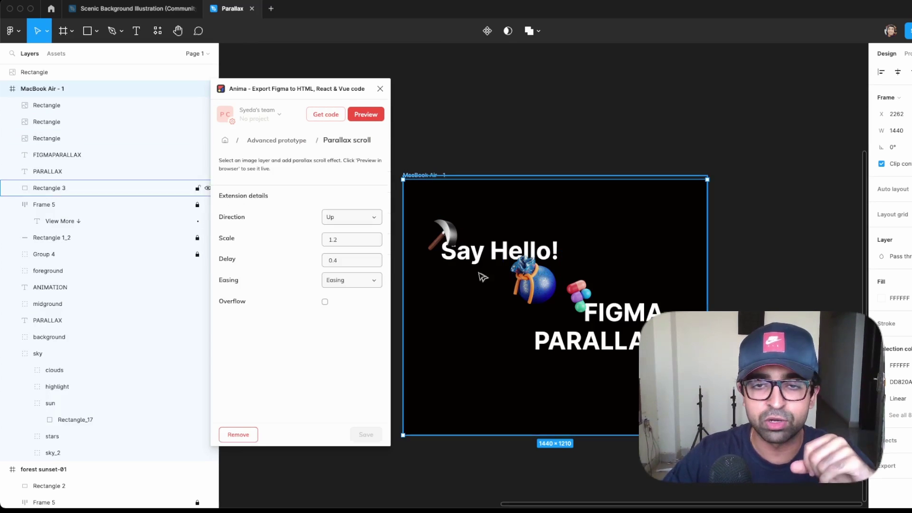
left_click(447, 244)
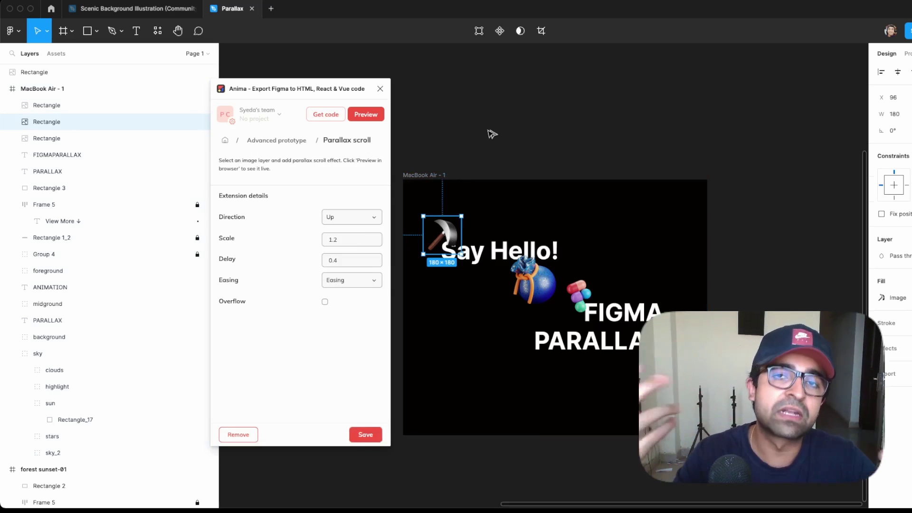
left_click(489, 257)
left_click(441, 221)
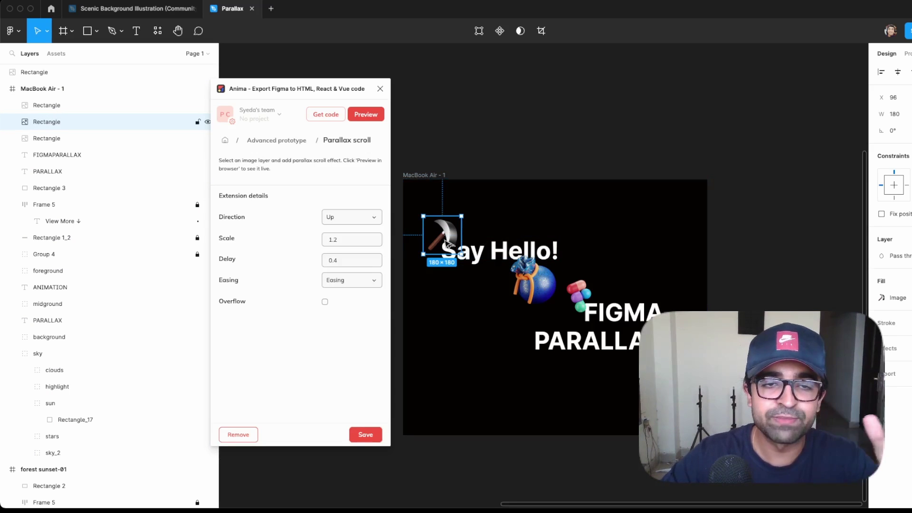
left_click(333, 215)
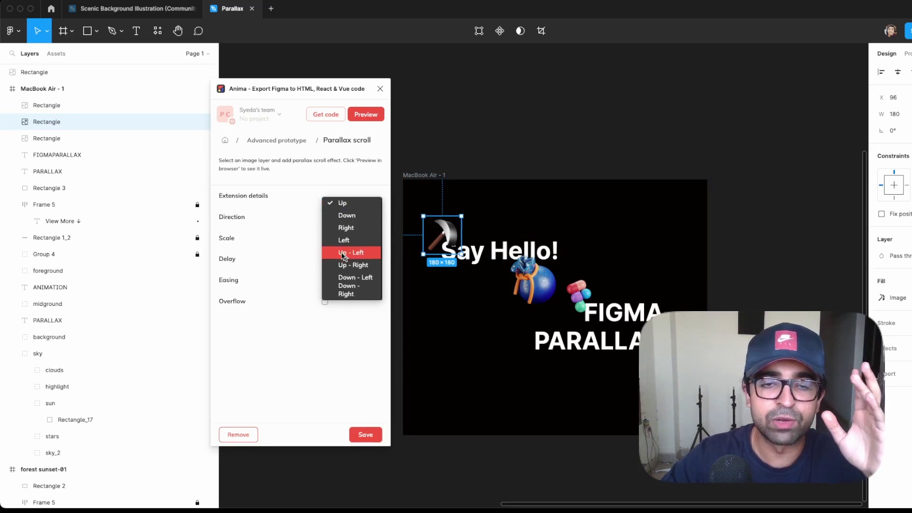
left_click(359, 204)
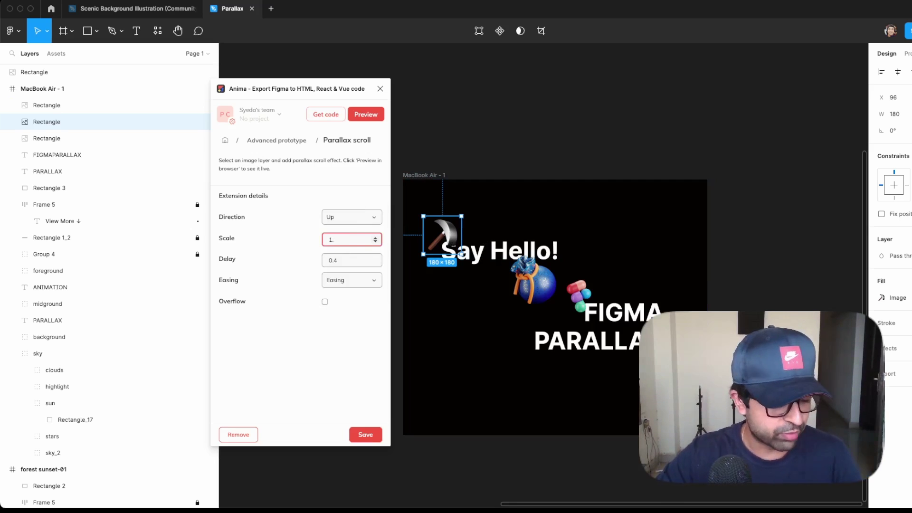
left_click(344, 261)
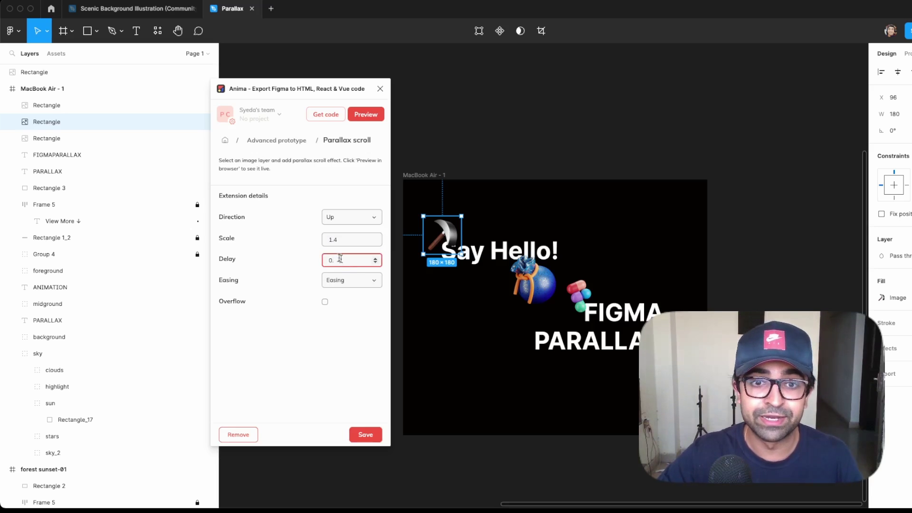
left_click(347, 284)
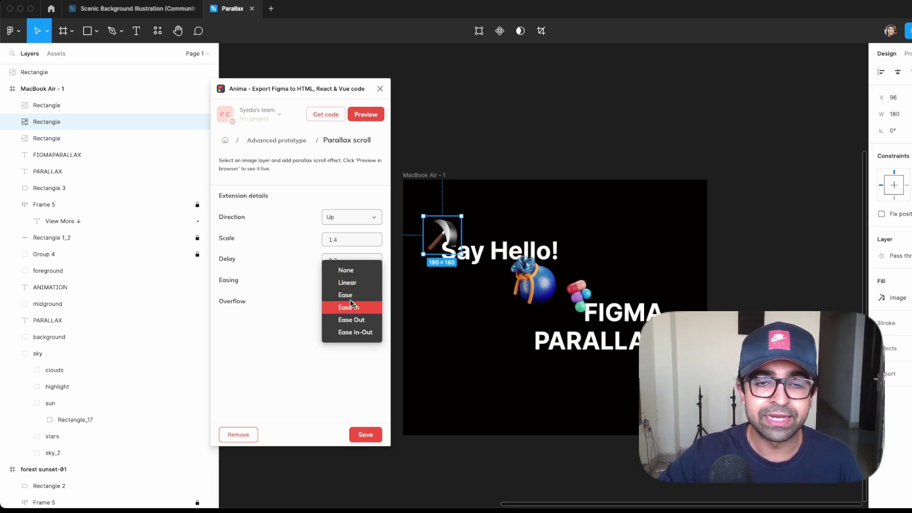
left_click(370, 333)
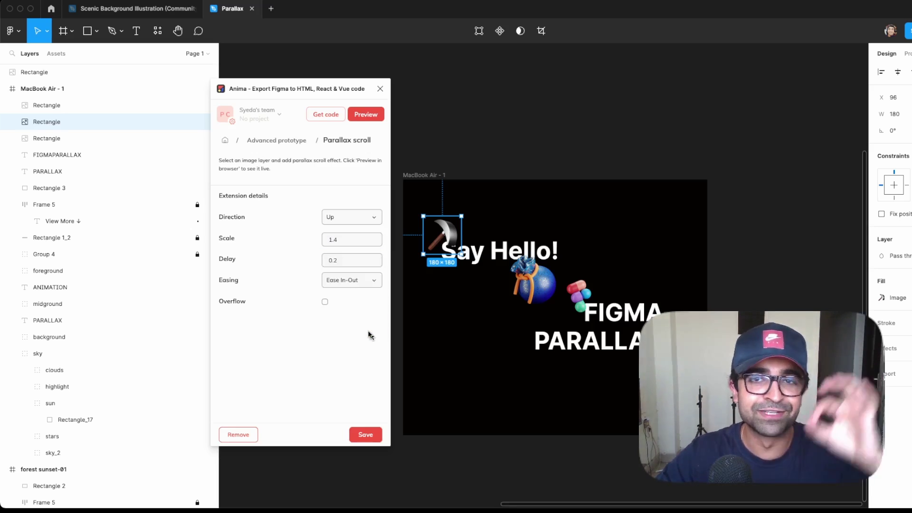
left_click(366, 435)
left_click(365, 435)
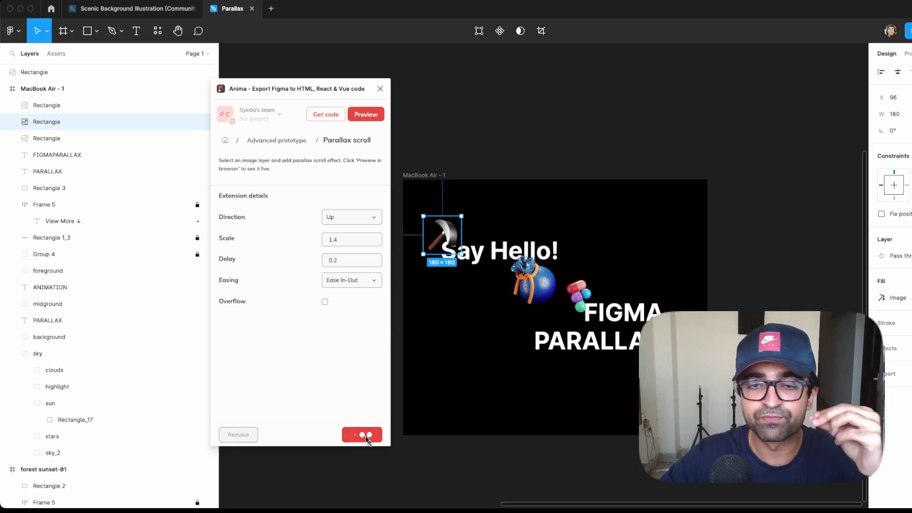
Select the sphere and two more image layers and open their parallax scroll settings
left_click(529, 288)
left_click(34, 72, "shift")
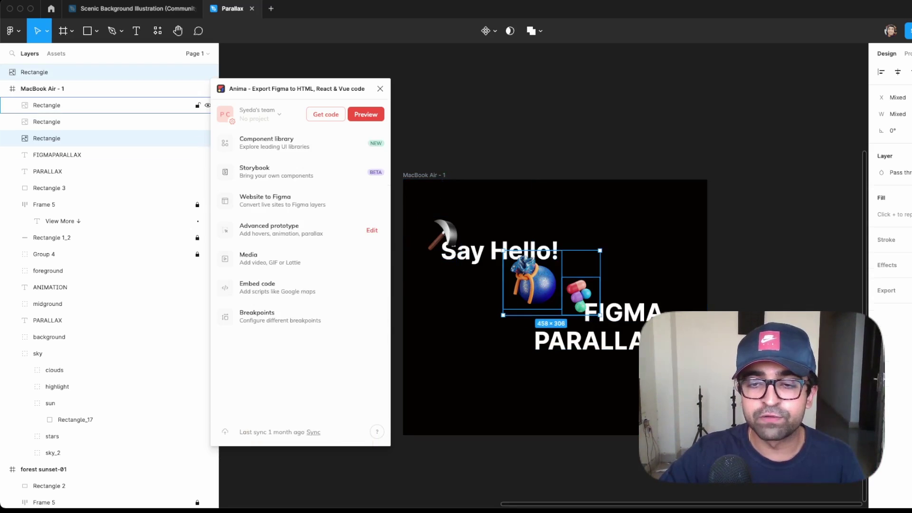
left_click(204, 105, "shift")
left_click(373, 232)
left_click(371, 240)
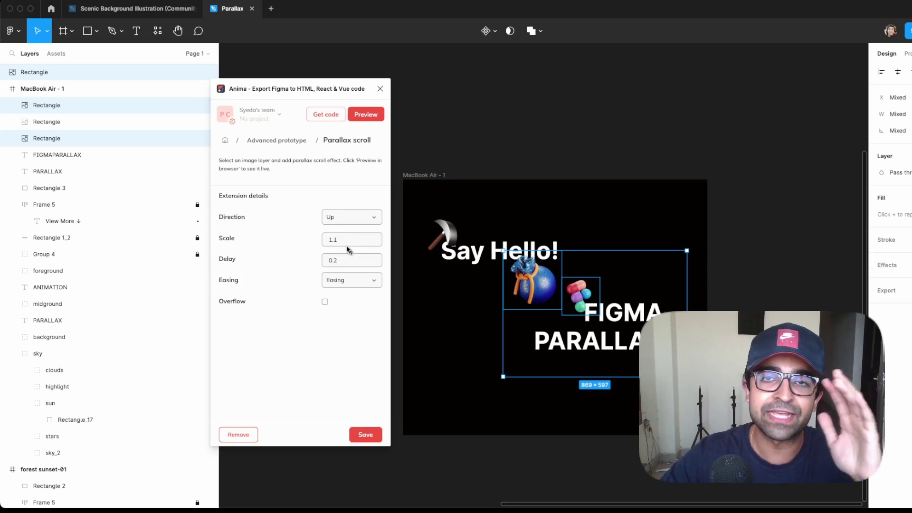
Preview the Say Hello page and scroll through its parallax effects
left_click(365, 436)
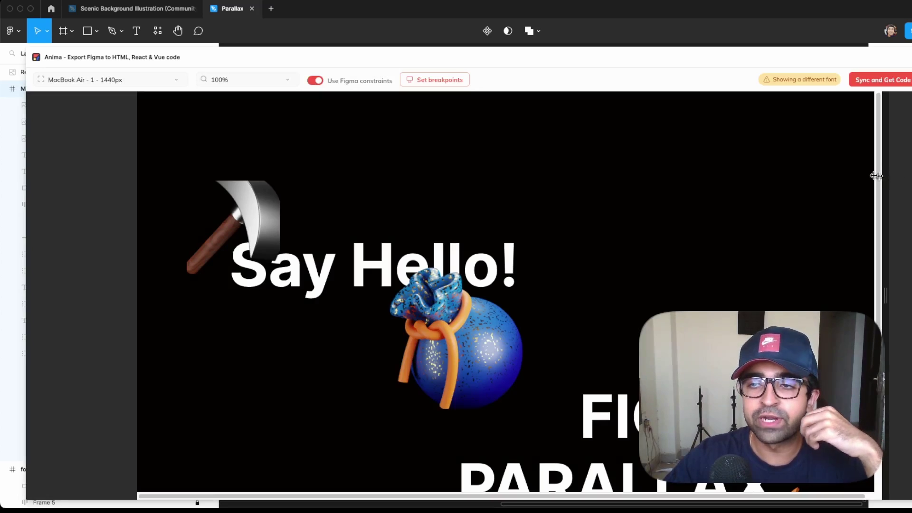
mouse_move(876, 175)
left_mouse_down()
mouse_move(867, 250)
mouse_move(869, 173)
mouse_move(875, 285)
mouse_move(876, 188)
left_mouse_up()
key("Escape")
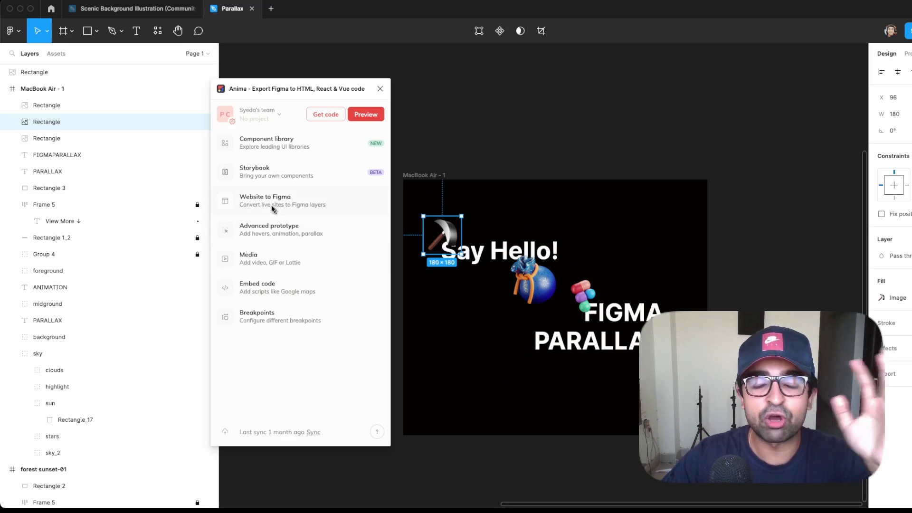